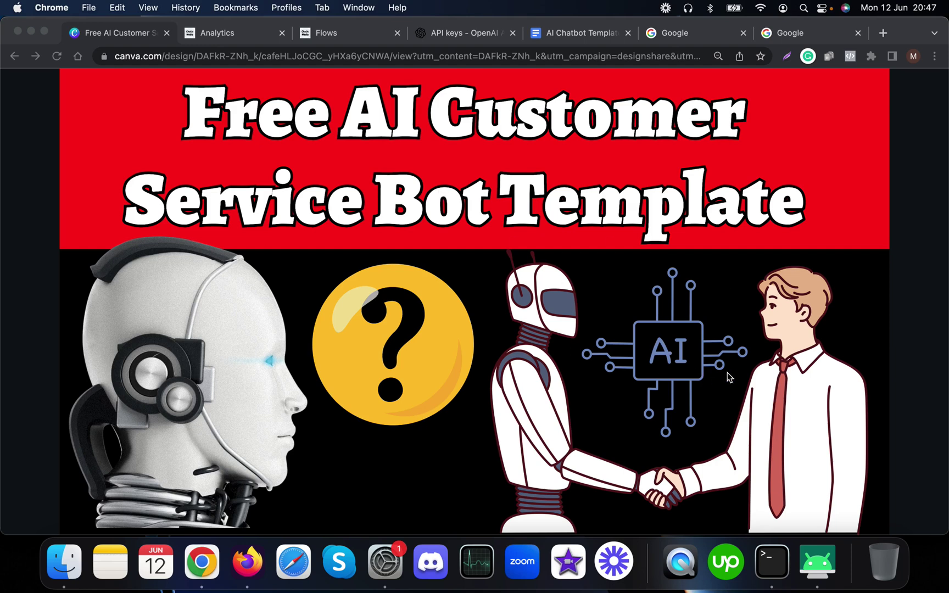
Advance the Canva presentation from the title slide to the chatbot conversation screenshot slide.
{"action": "left_click", "coordinate": [890, 331]}
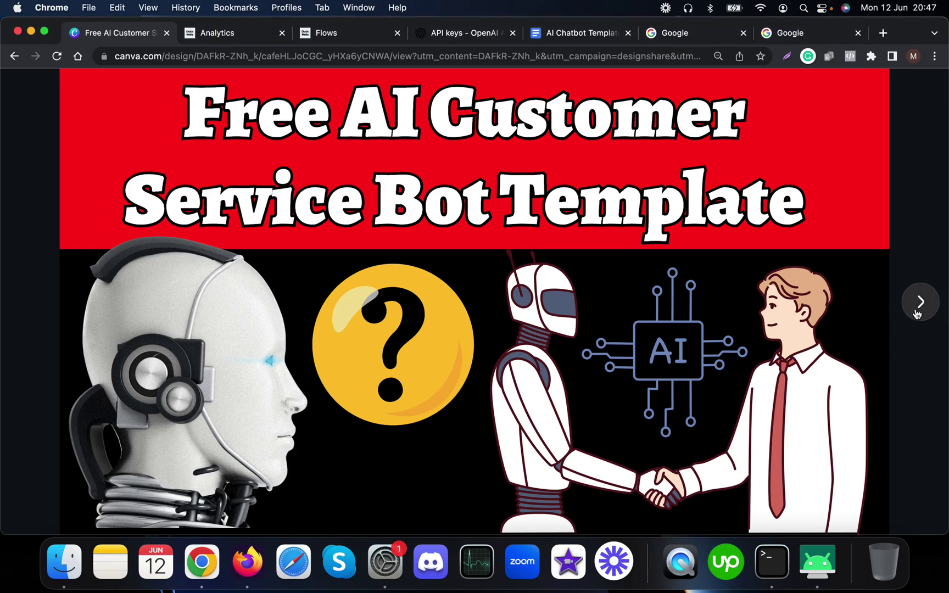
{"action": "left_click", "coordinate": [921, 303]}
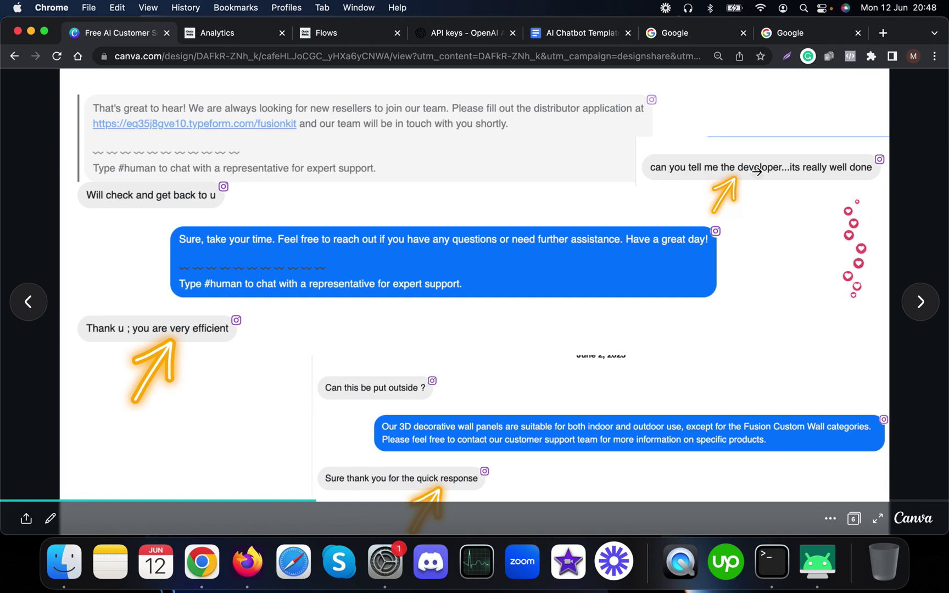
Page through the chat examples to the Supported Channels slide (Messenger, Instagram, WhatsApp, Google My Business, Website).
{"action": "left_click", "coordinate": [915, 303]}
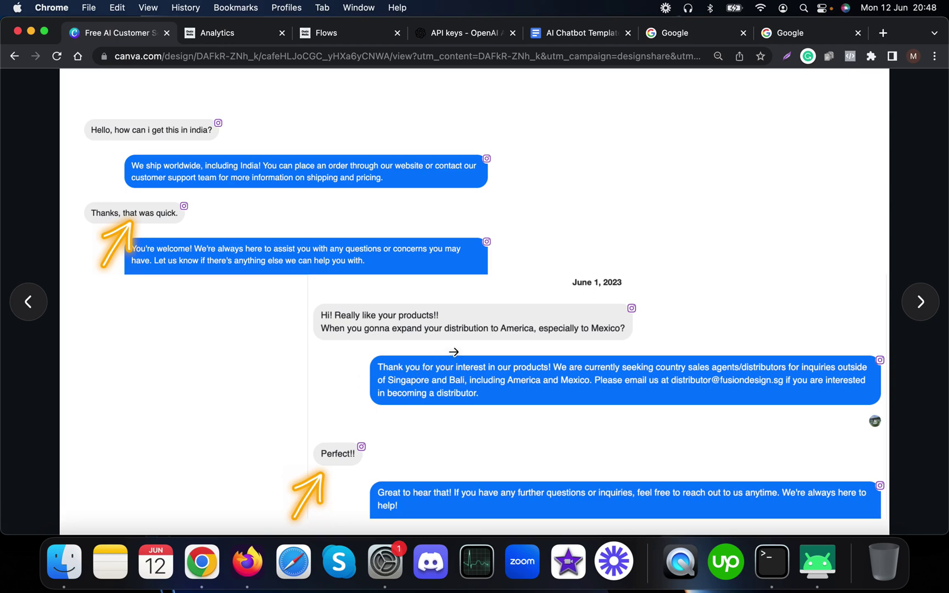
{"action": "left_click", "coordinate": [912, 316]}
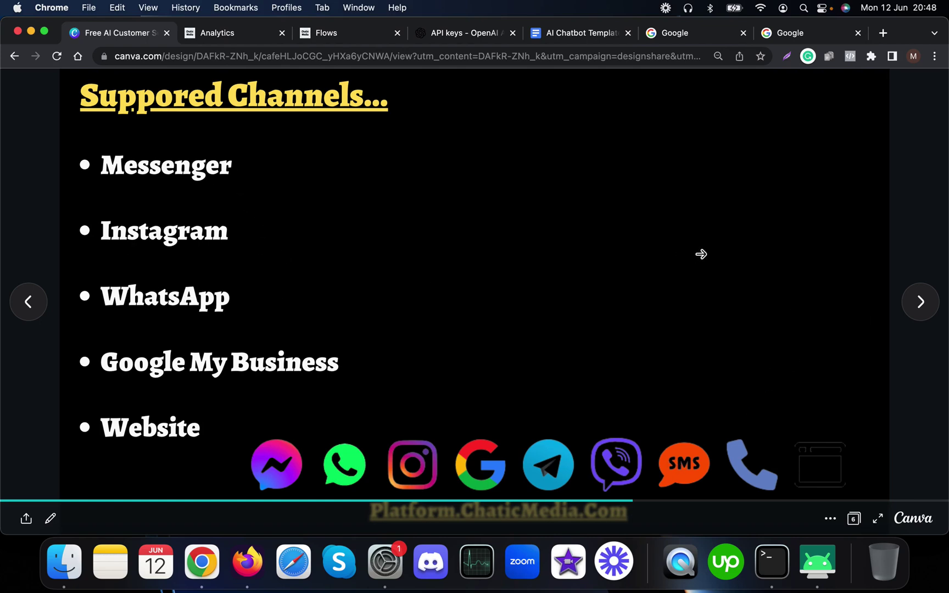
Show the 'Features of this free chatbot template' slide with business-only answers and human support.
{"action": "left_click", "coordinate": [920, 303]}
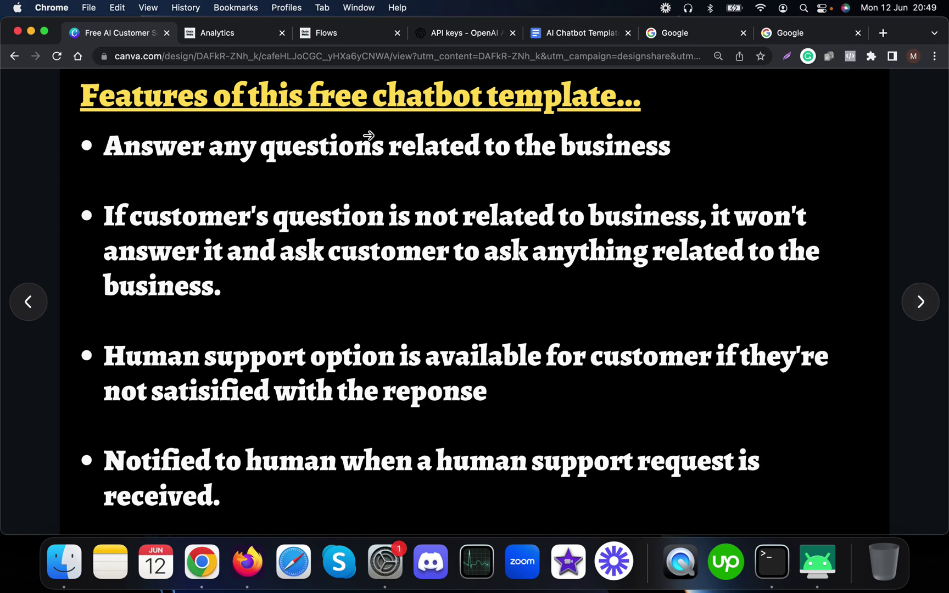
Switch to Chatic Media and open Flows to find the active AI Customer Service Bot Template.
{"action": "left_click", "coordinate": [224, 39]}
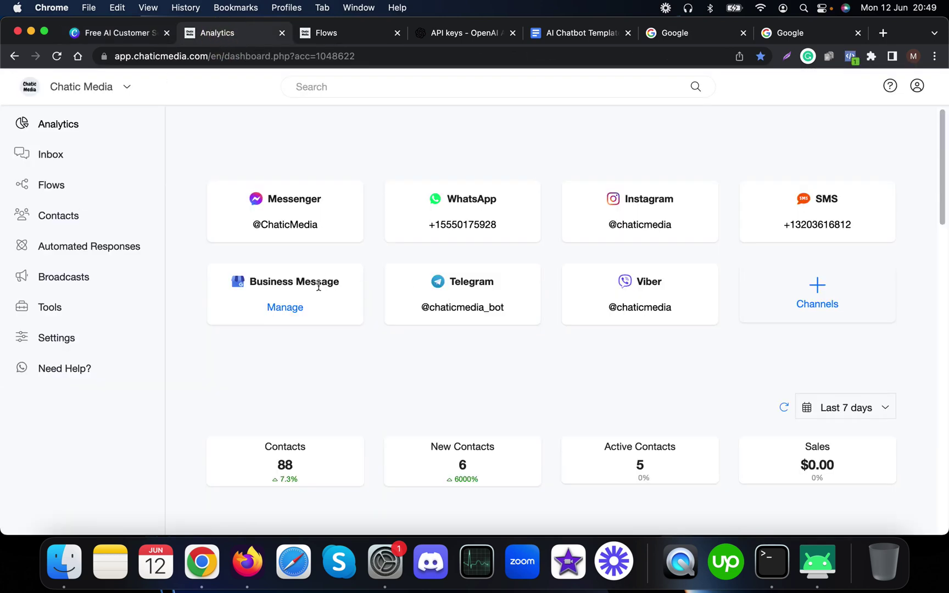
{"action": "scroll", "coordinate": [332, 294], "scroll_direction": "down", "scroll_amount": 10}
{"action": "scroll", "coordinate": [350, 294], "scroll_direction": "up", "scroll_amount": 10}
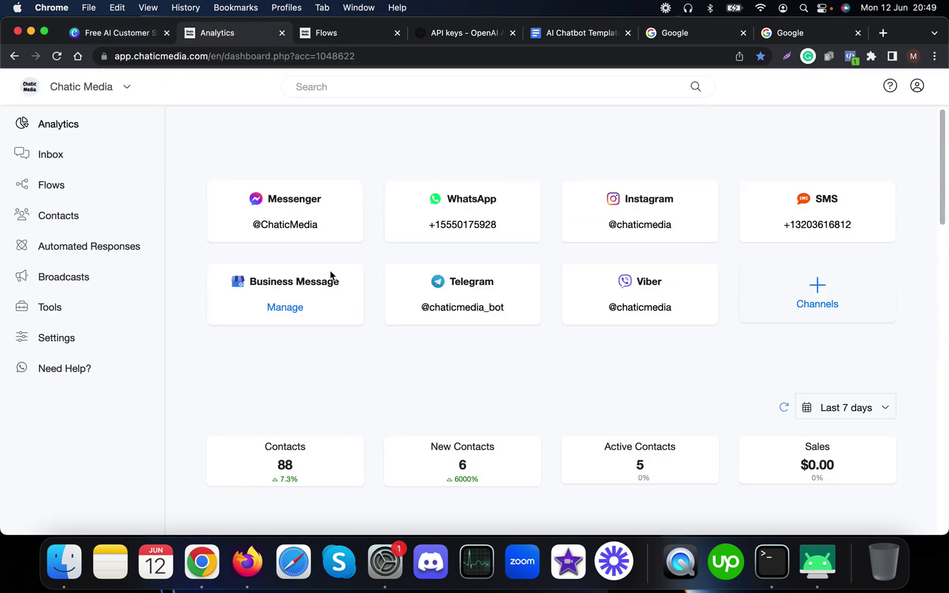
{"action": "left_click", "coordinate": [53, 186]}
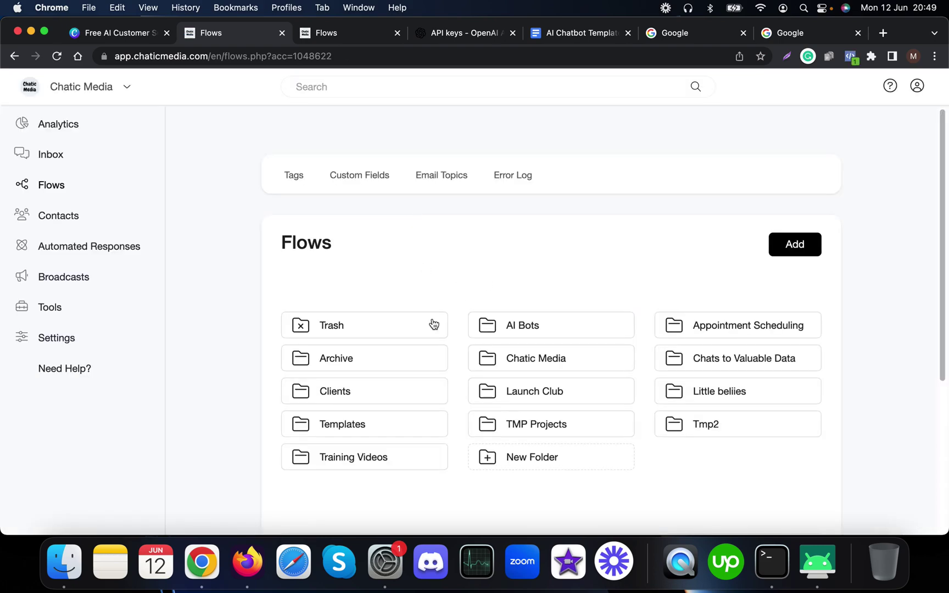
{"action": "scroll", "coordinate": [430, 351], "scroll_direction": "down", "scroll_amount": 5}
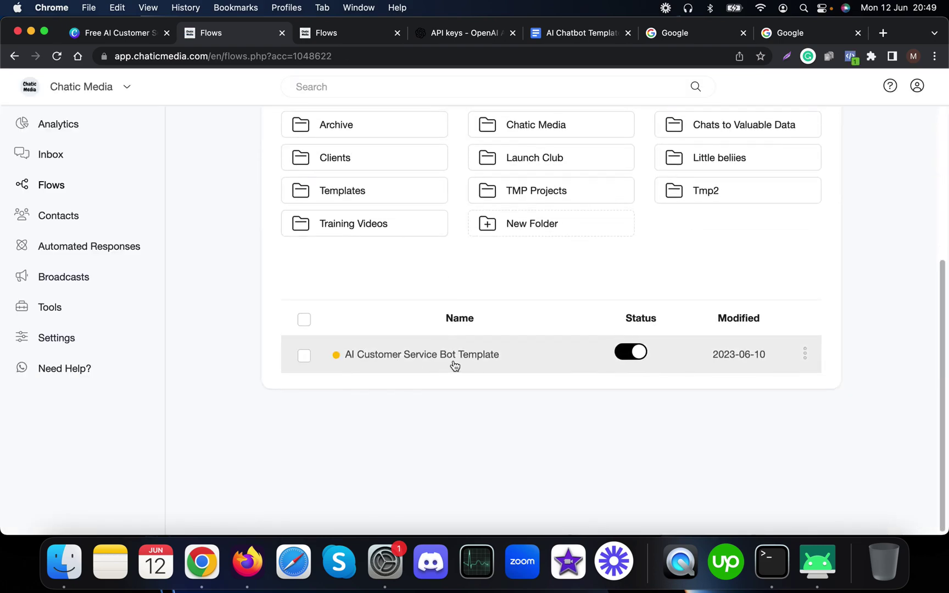
Open the AI Customer Service Bot Template flow, read its instruction note, and return to Flows.
{"action": "left_click", "coordinate": [497, 360]}
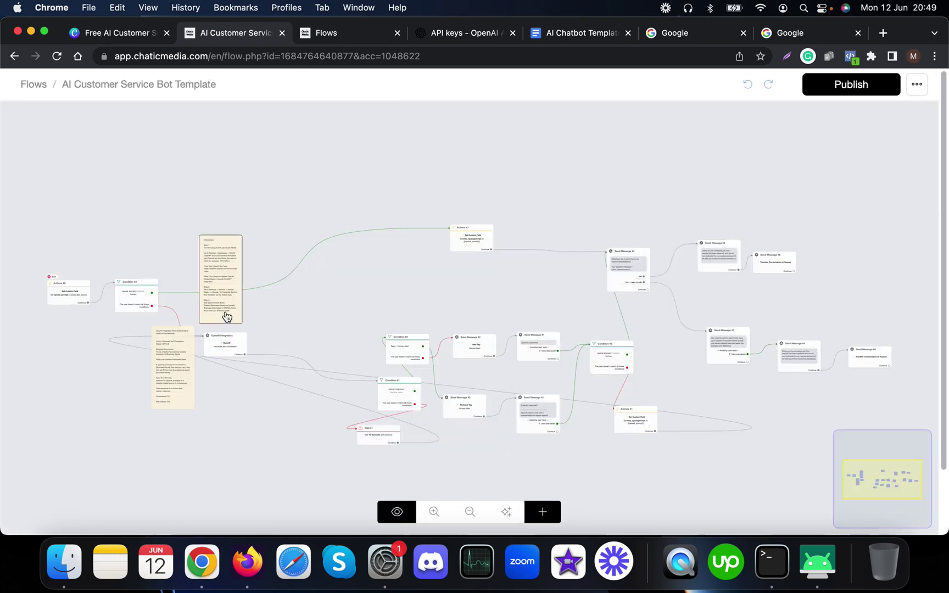
{"action": "scroll", "coordinate": [225, 311], "scroll_direction": "up", "scroll_amount": 10}
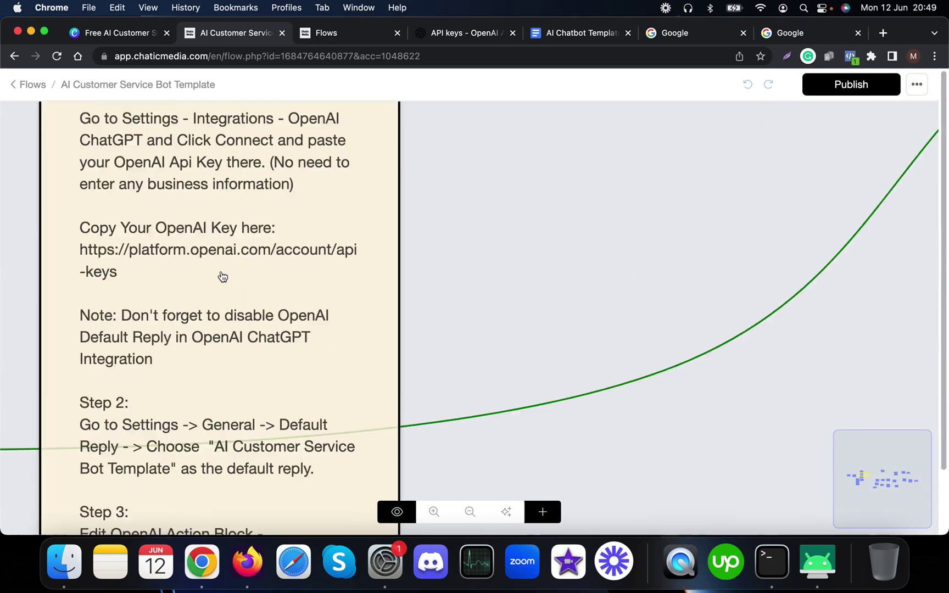
{"action": "scroll", "coordinate": [286, 258], "scroll_direction": "down", "scroll_amount": 5}
{"action": "scroll", "coordinate": [248, 215], "scroll_direction": "down", "scroll_amount": 3}
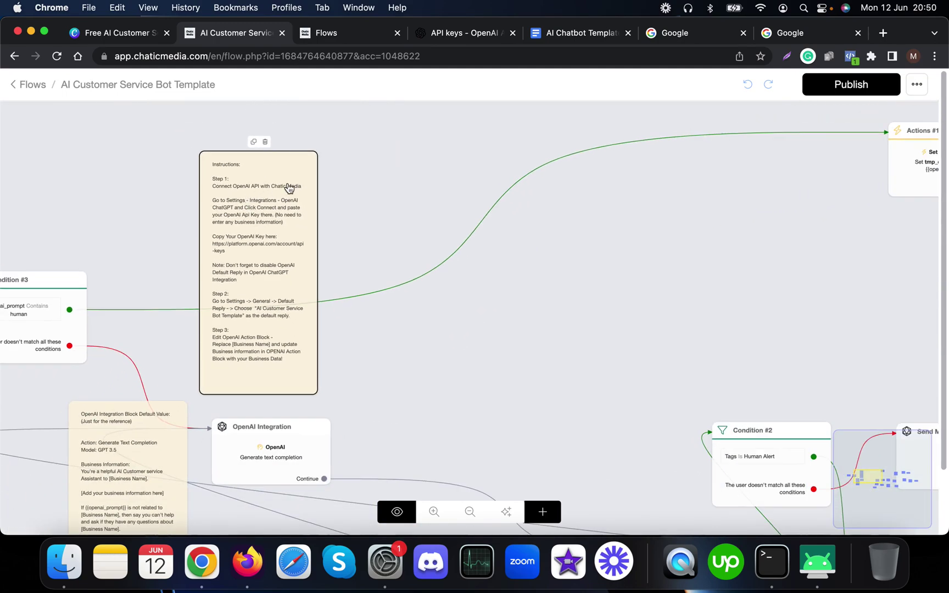
{"action": "scroll", "coordinate": [248, 203], "scroll_direction": "down", "scroll_amount": 5}
{"action": "scroll", "coordinate": [248, 203], "scroll_direction": "up", "scroll_amount": 10}
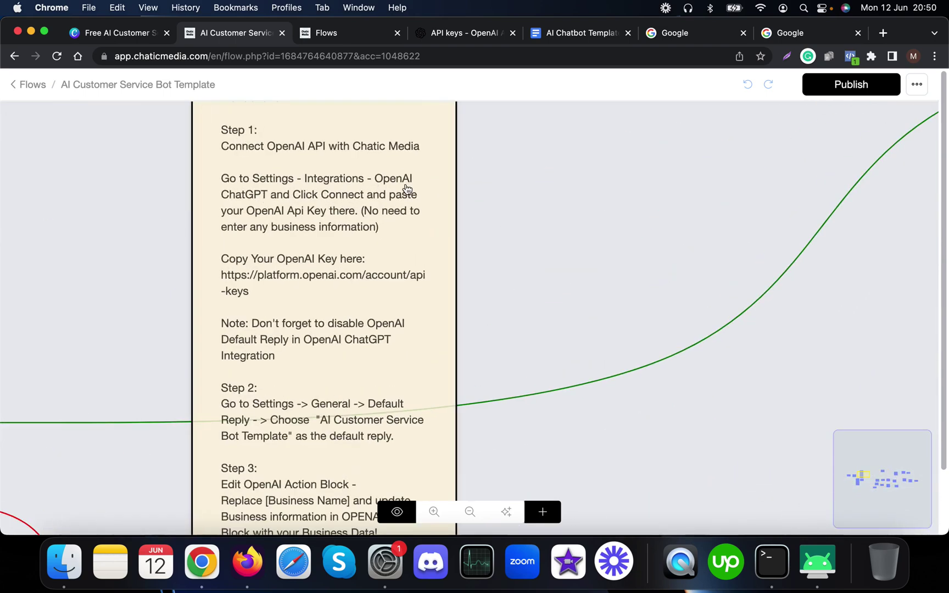
{"action": "left_click", "coordinate": [339, 36]}
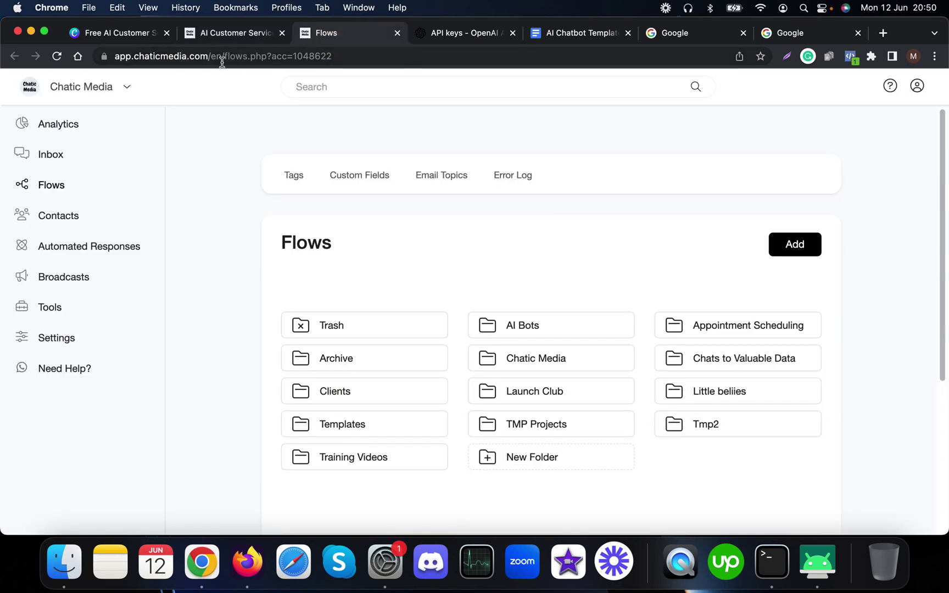
Start connecting OpenAI ChatGPT under Settings > Integrations, then recheck the flow's Step 1 key notes.
{"action": "left_click", "coordinate": [58, 345]}
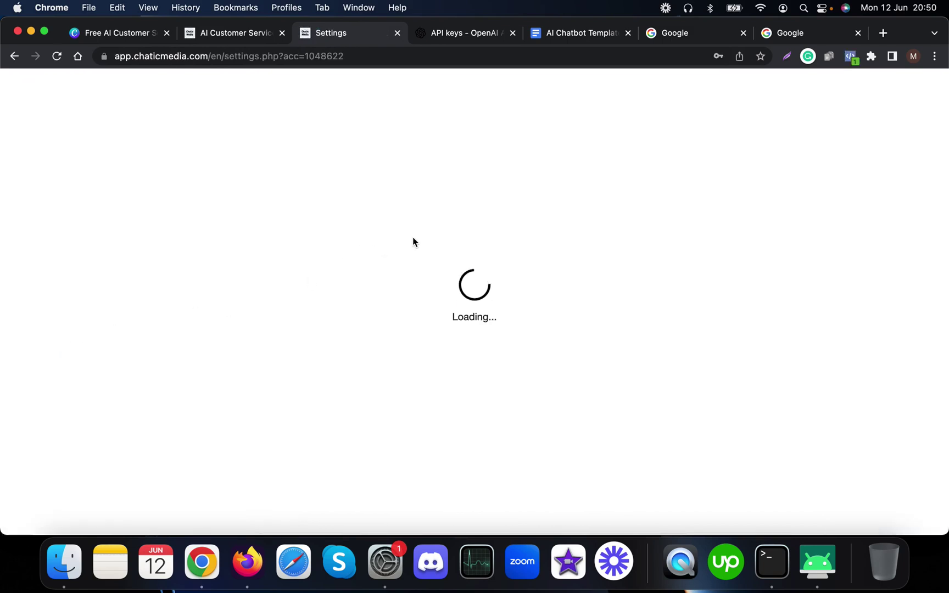
{"action": "left_click", "coordinate": [415, 188]}
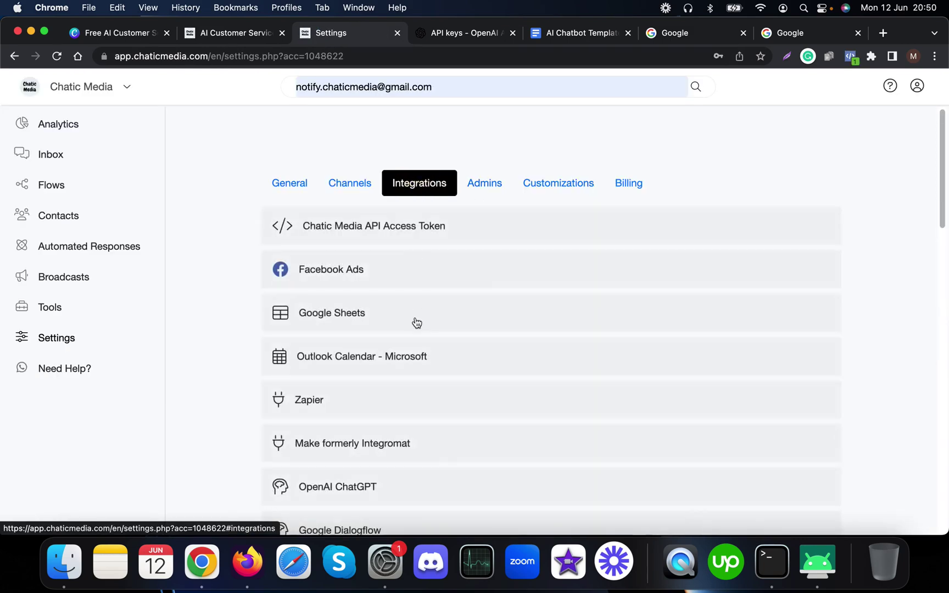
{"action": "scroll", "coordinate": [431, 334], "scroll_direction": "down", "scroll_amount": 4}
{"action": "scroll", "coordinate": [430, 341], "scroll_direction": "up", "scroll_amount": 2}
{"action": "left_click", "coordinate": [355, 422]}
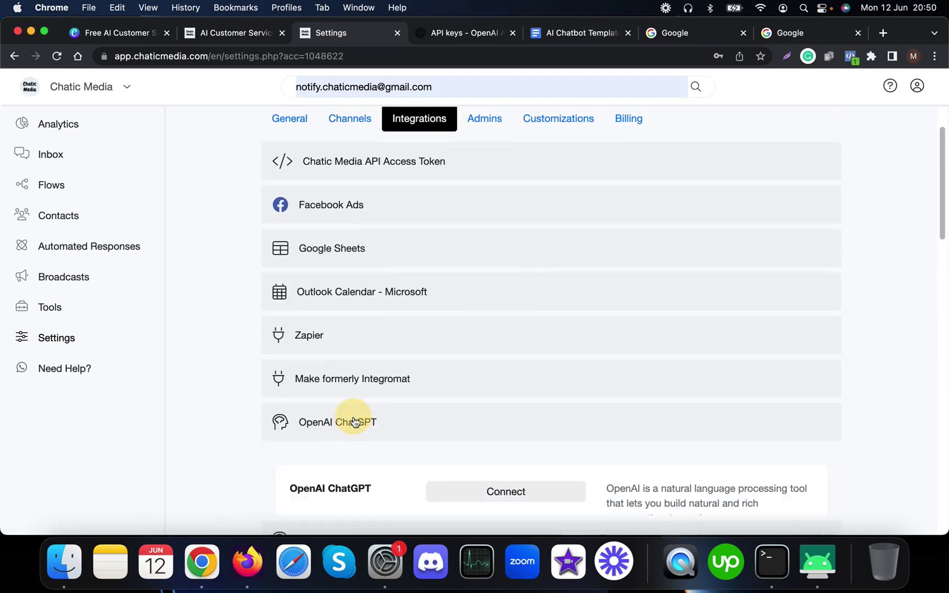
{"action": "scroll", "coordinate": [355, 422], "scroll_direction": "down", "scroll_amount": 3}
{"action": "left_click", "coordinate": [501, 373]}
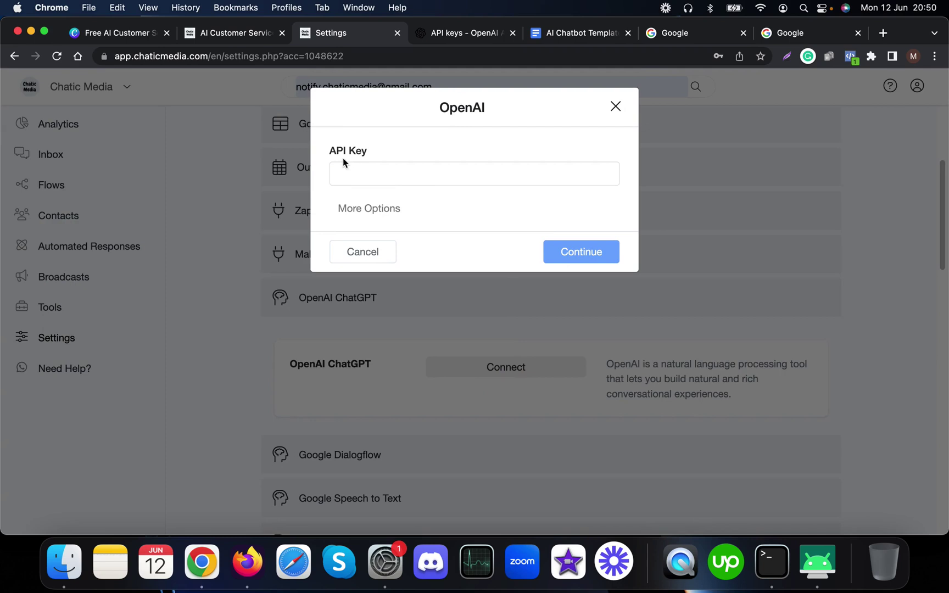
{"action": "left_click", "coordinate": [258, 33]}
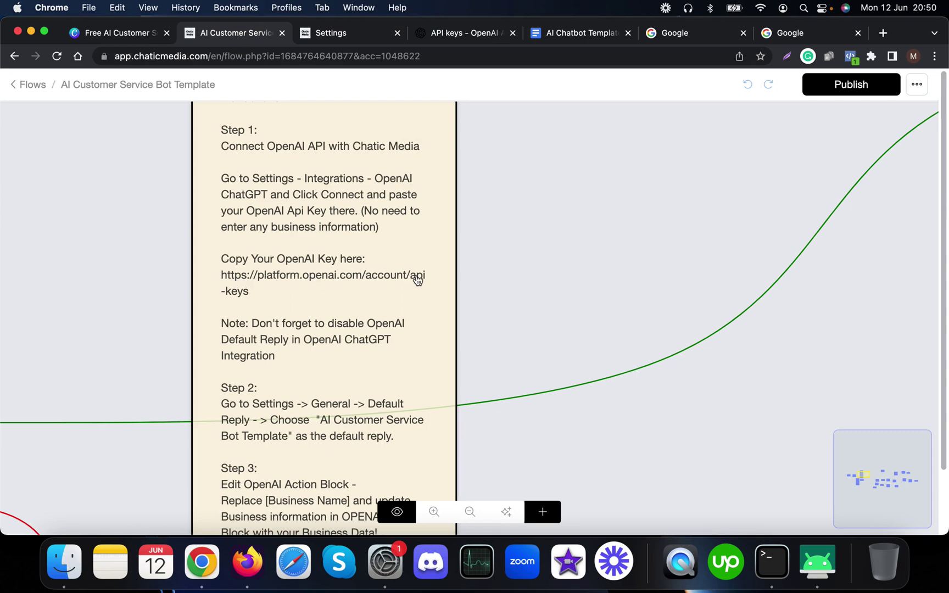
On the OpenAI API keys page, generate a secret key named 'YT' and copy it.
{"action": "left_click", "coordinate": [442, 33]}
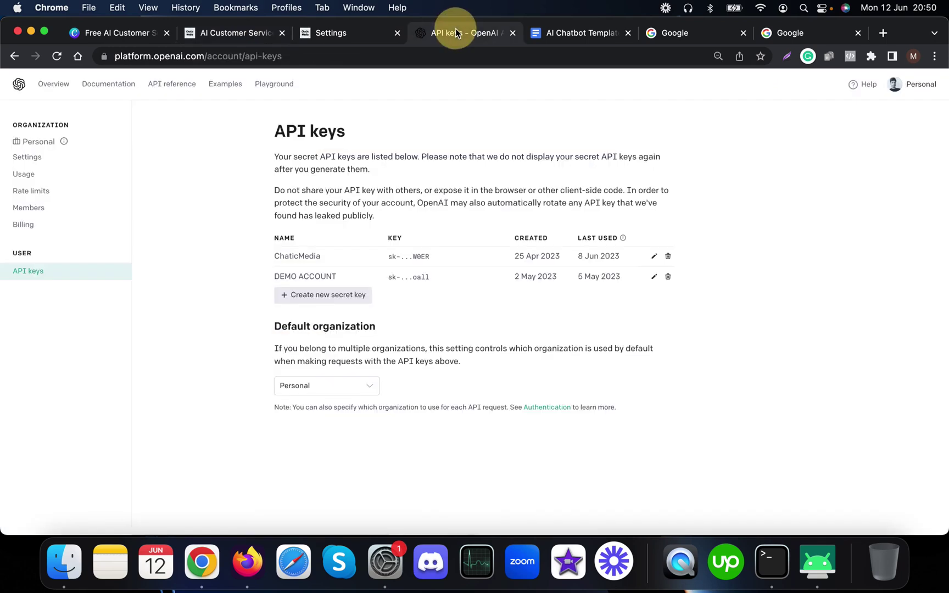
{"action": "left_click_drag", "start_coordinate": [305, 56], "coordinate": [116, 57]}
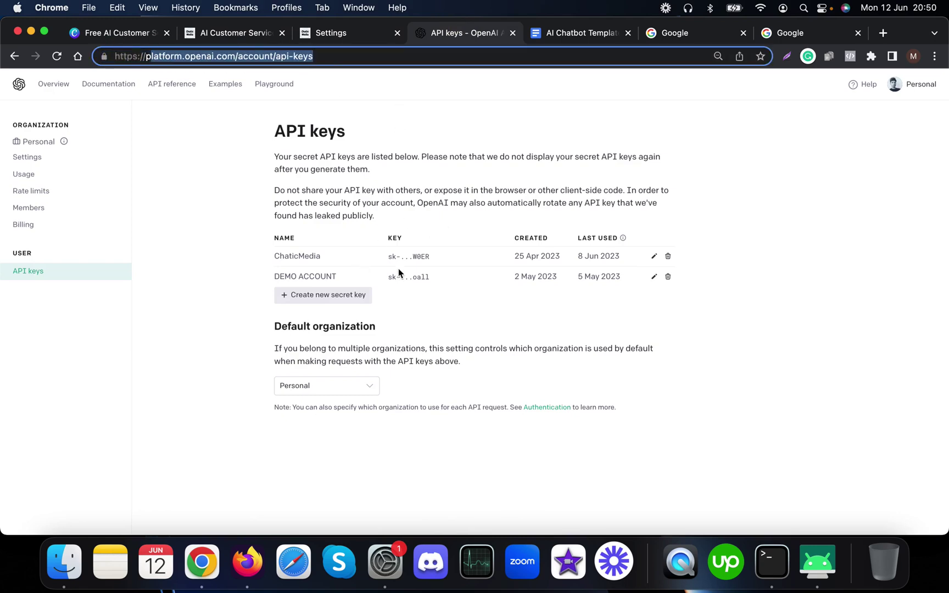
{"action": "left_click", "coordinate": [333, 297]}
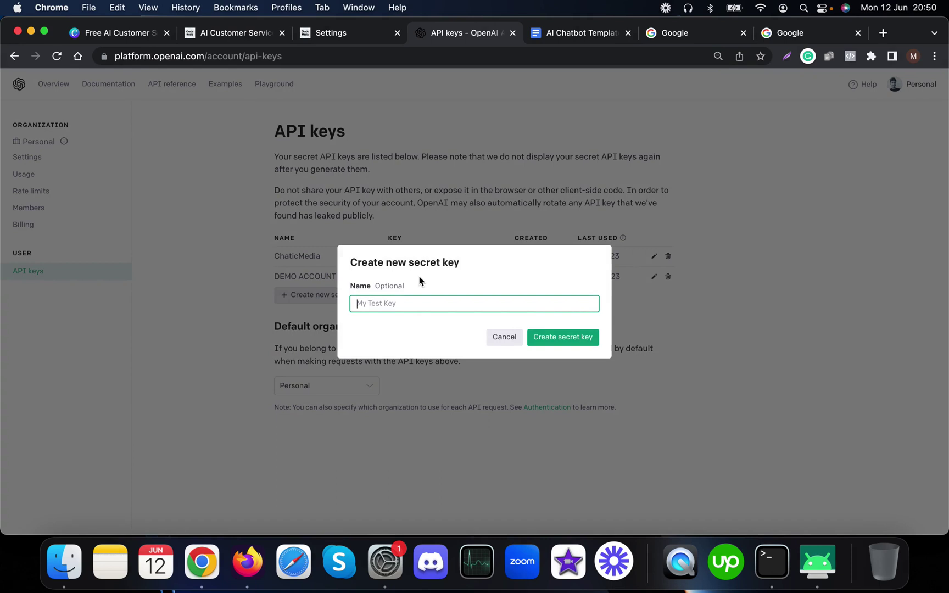
{"action": "type", "text": "YT"}
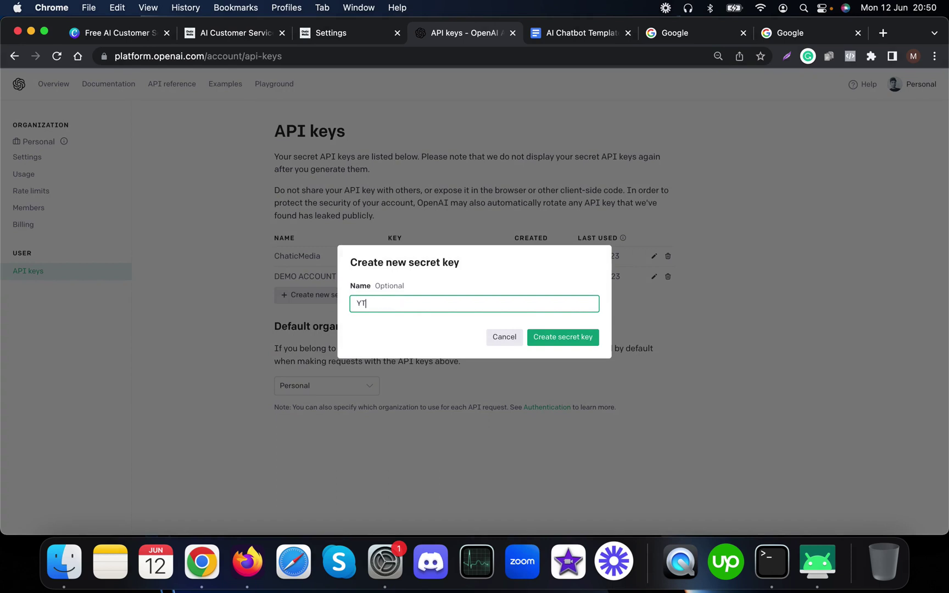
{"action": "left_click", "coordinate": [555, 339]}
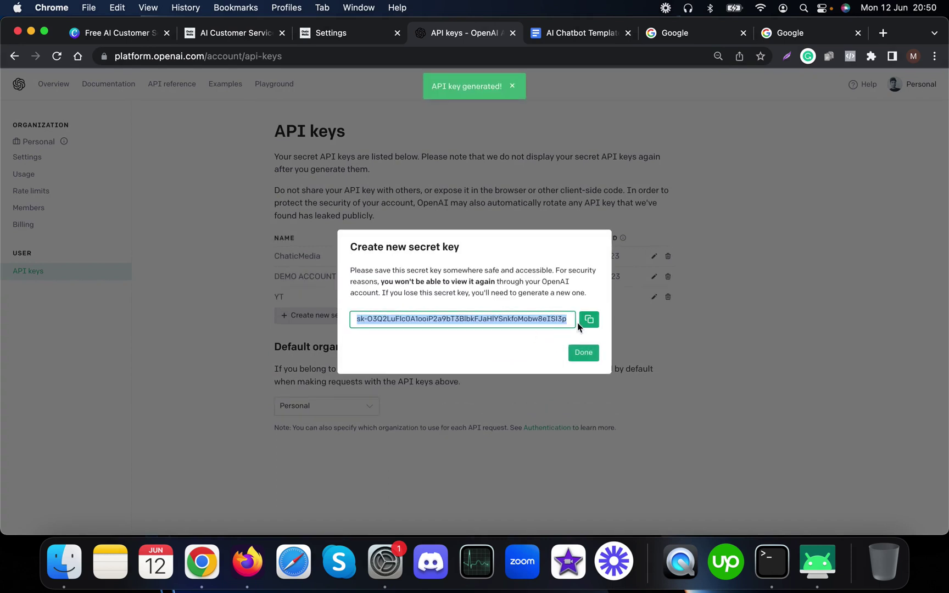
{"action": "left_click", "coordinate": [589, 320]}
{"action": "left_click", "coordinate": [583, 353]}
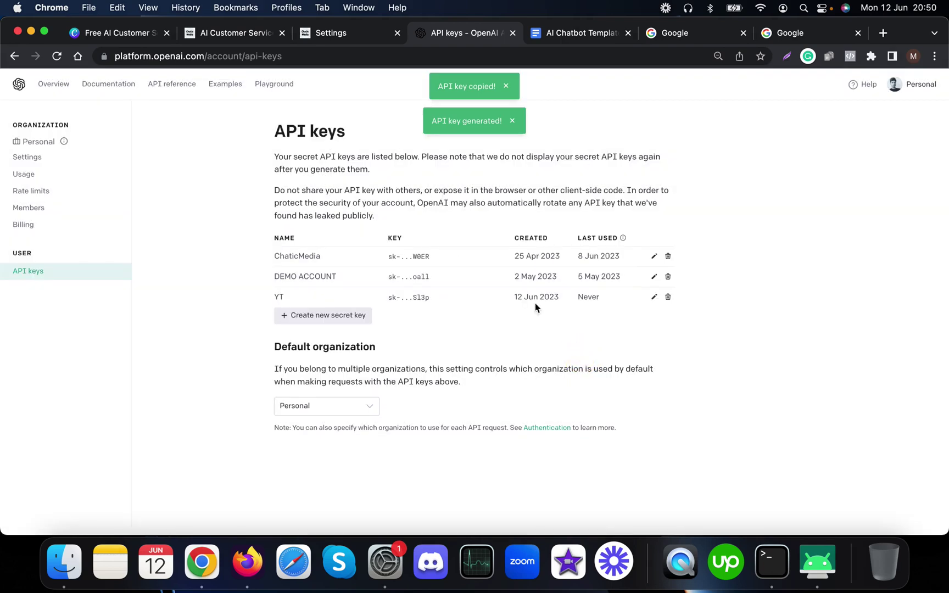
Paste the copied key into the OpenAI ChatGPT API Key field and connect using gpt-3.5-turbo.
{"action": "left_click", "coordinate": [330, 33]}
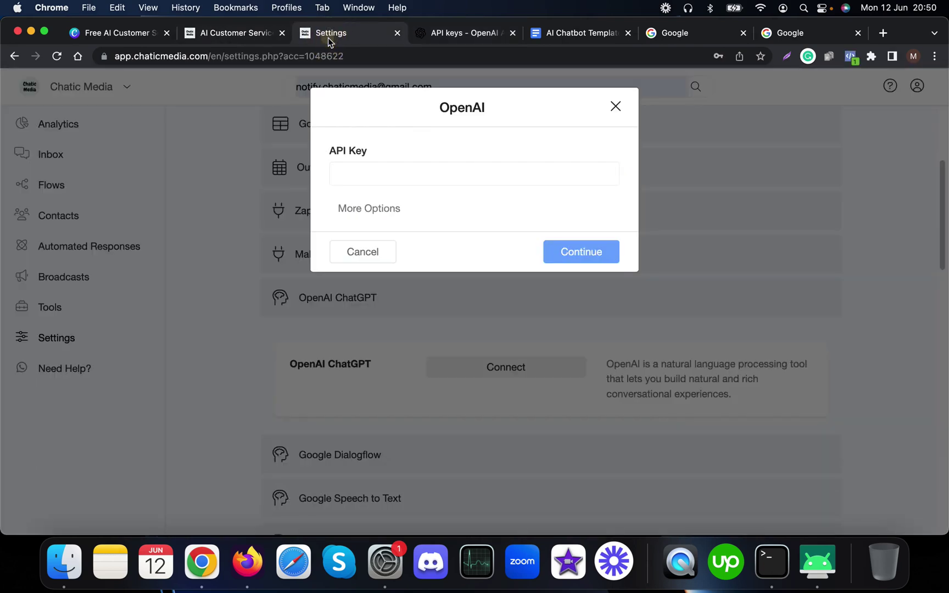
{"action": "left_click", "coordinate": [376, 176]}
{"action": "key", "text": "super+v"}
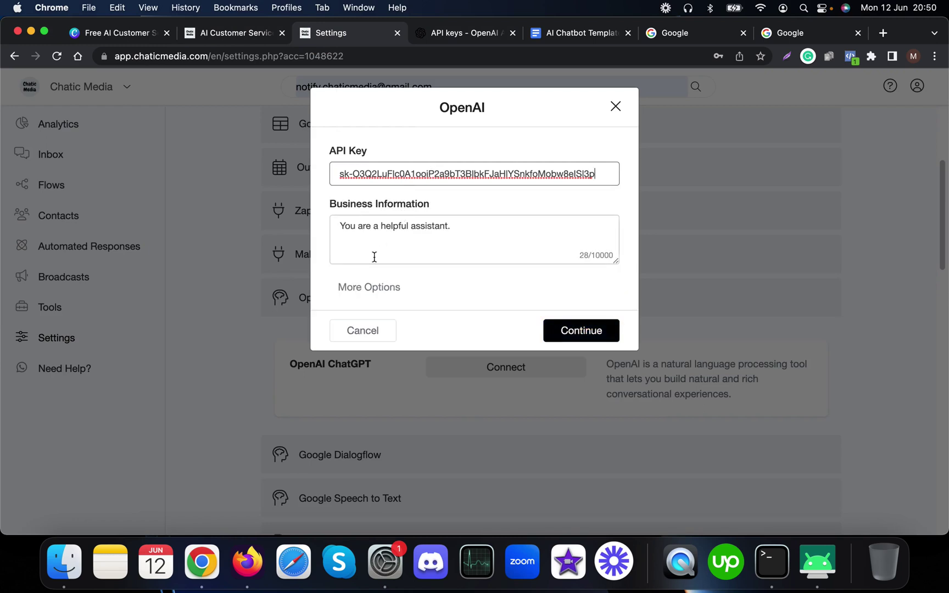
{"action": "left_click", "coordinate": [376, 292]}
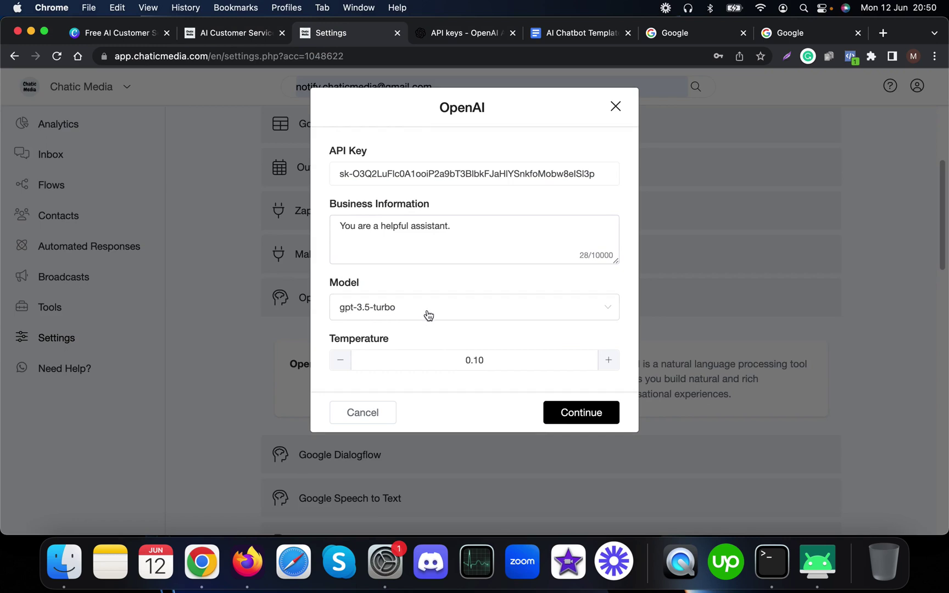
{"action": "left_click", "coordinate": [579, 421]}
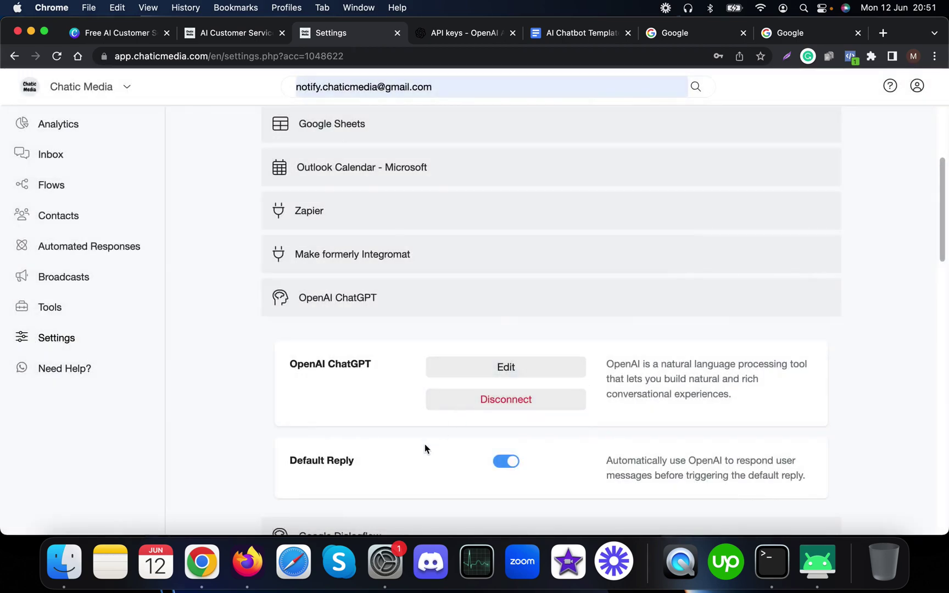
Turn off the OpenAI Default Reply, save the integration, and return to the template's setup notes.
{"action": "left_click", "coordinate": [507, 463]}
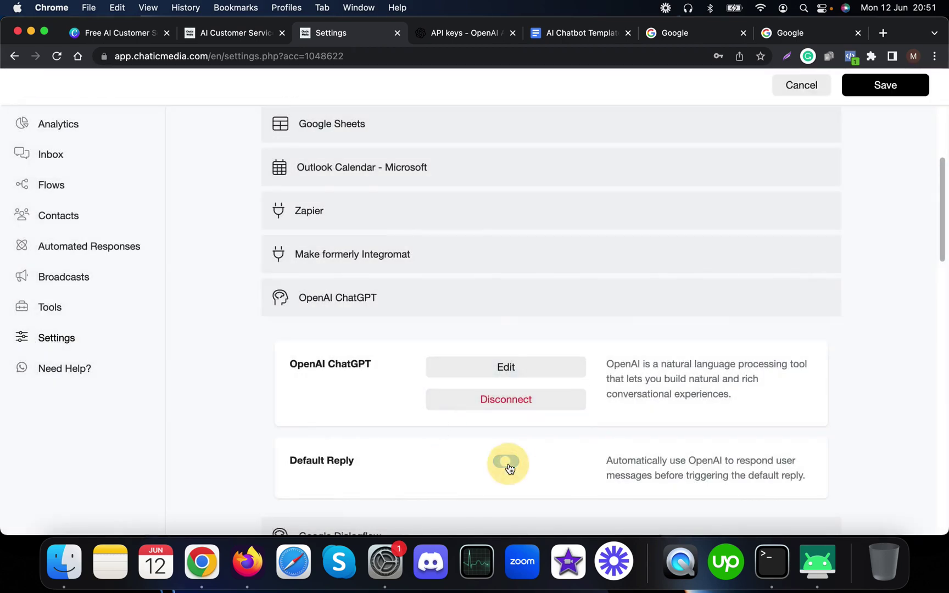
{"action": "left_click_drag", "start_coordinate": [367, 468], "coordinate": [291, 462]}
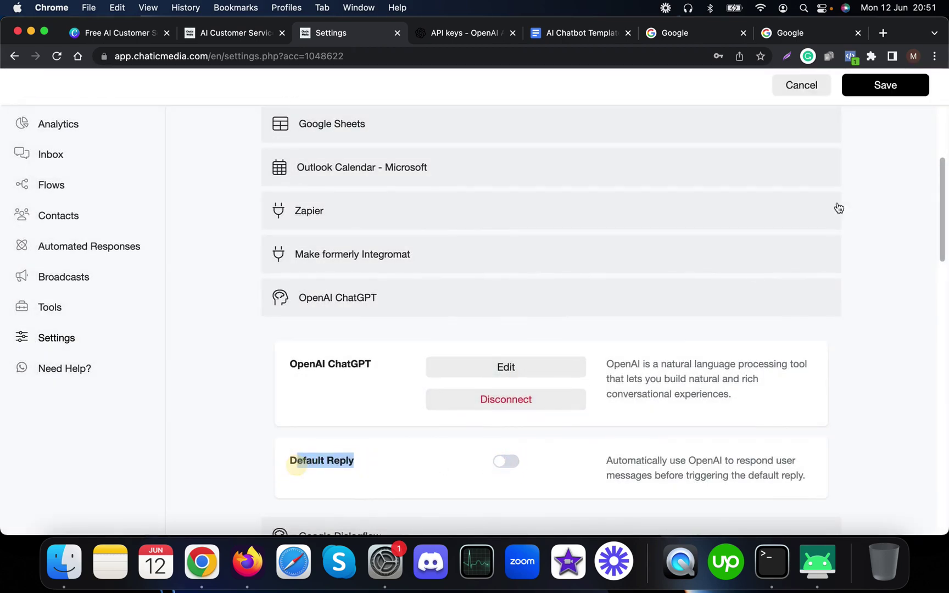
{"action": "left_click", "coordinate": [886, 88]}
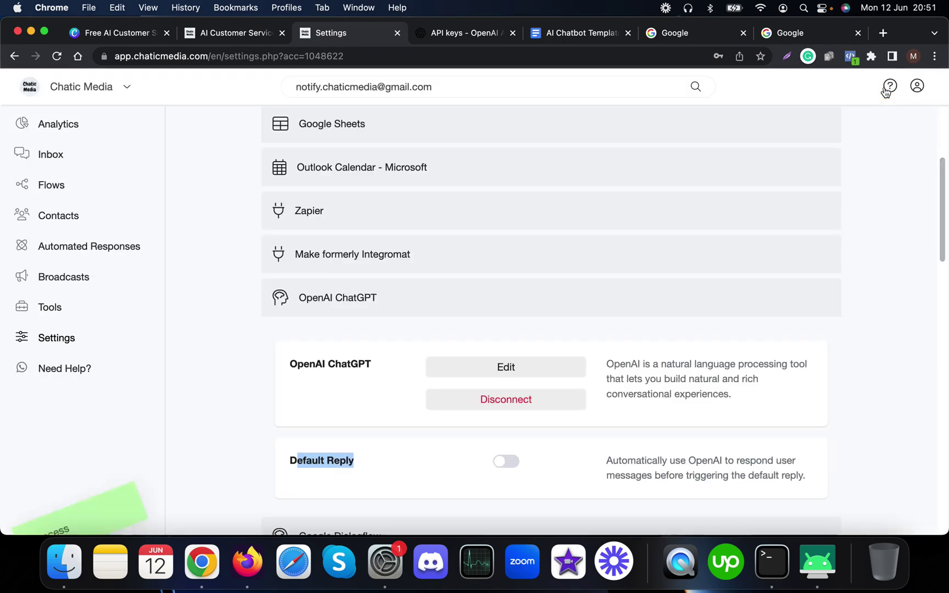
{"action": "left_click", "coordinate": [245, 41]}
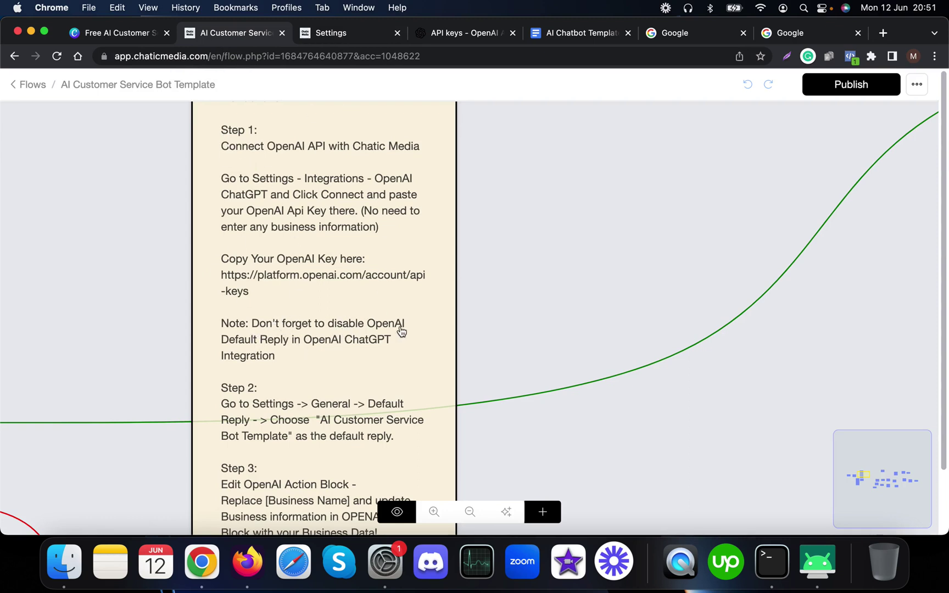
Compare the OpenAI Default Reply setting against the template's instruction note.
{"action": "left_click", "coordinate": [330, 32]}
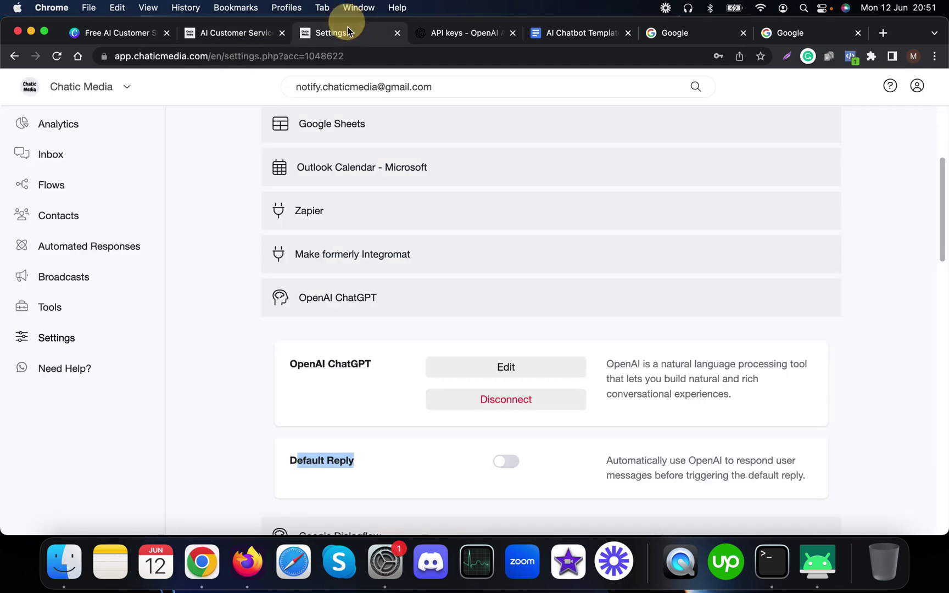
{"action": "left_click", "coordinate": [255, 39]}
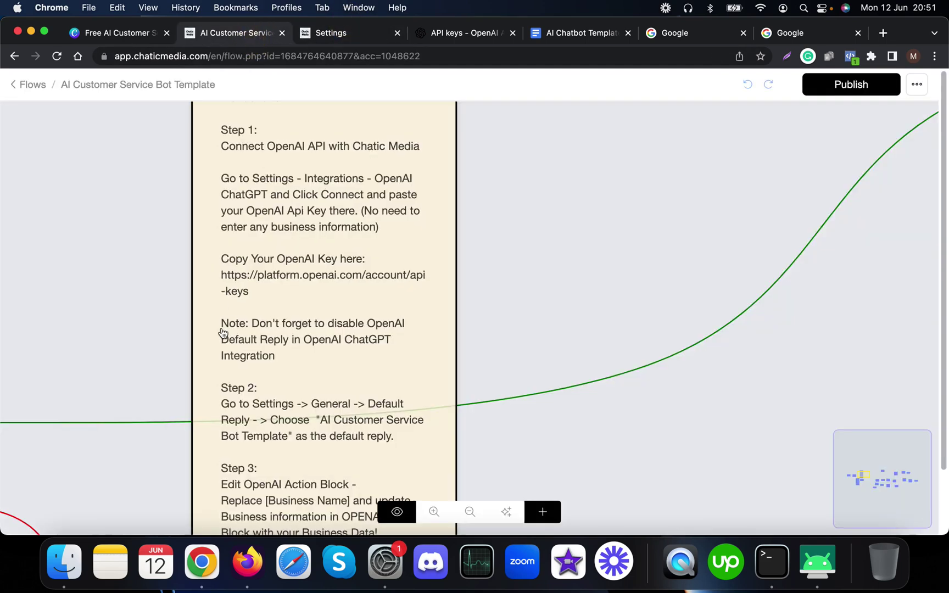
{"action": "scroll", "coordinate": [223, 333], "scroll_direction": "down", "scroll_amount": 3}
{"action": "scroll", "coordinate": [240, 417], "scroll_direction": "up", "scroll_amount": 5}
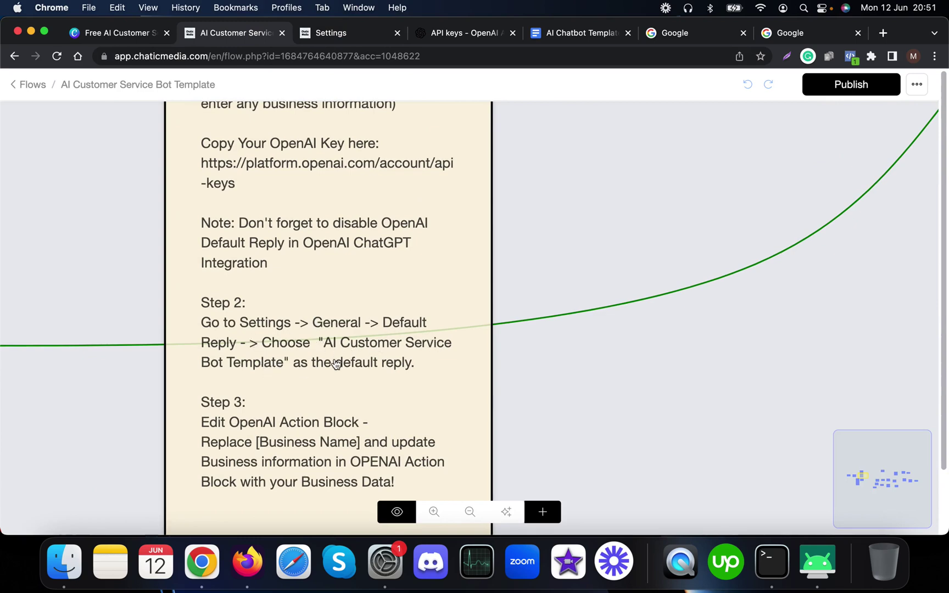
Open the General account settings, where the account-wide Default Reply is None.
{"action": "left_click", "coordinate": [336, 33]}
{"action": "scroll", "coordinate": [487, 311], "scroll_direction": "up", "scroll_amount": 5}
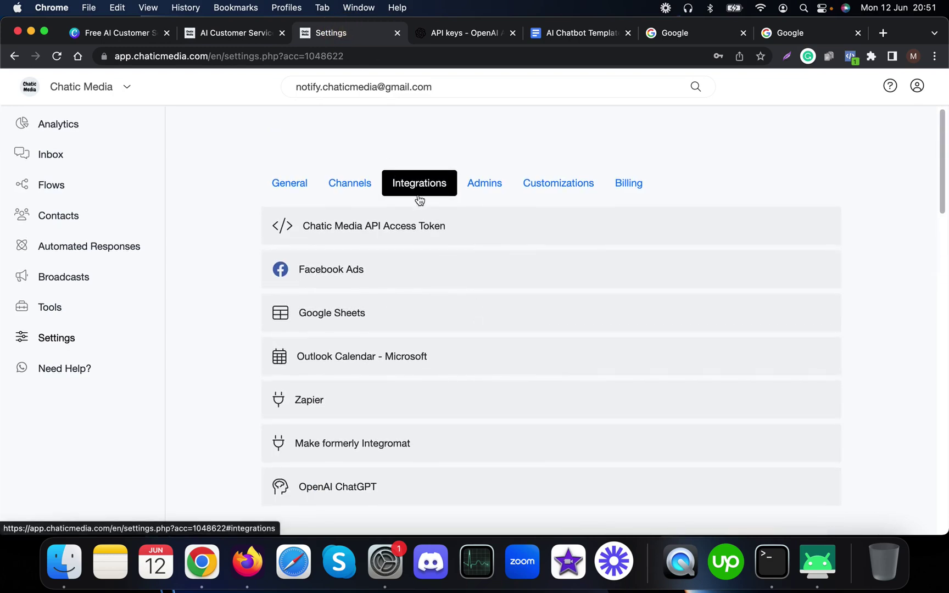
{"action": "left_click", "coordinate": [297, 190]}
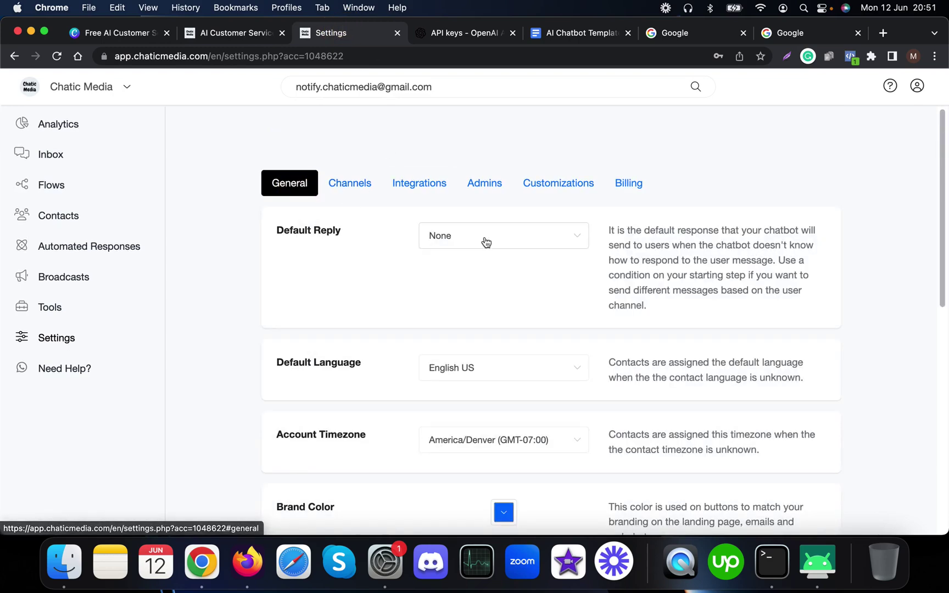
Choose AI Customer Service Bot Template as the account's Default Reply and save it.
{"action": "left_click", "coordinate": [483, 241]}
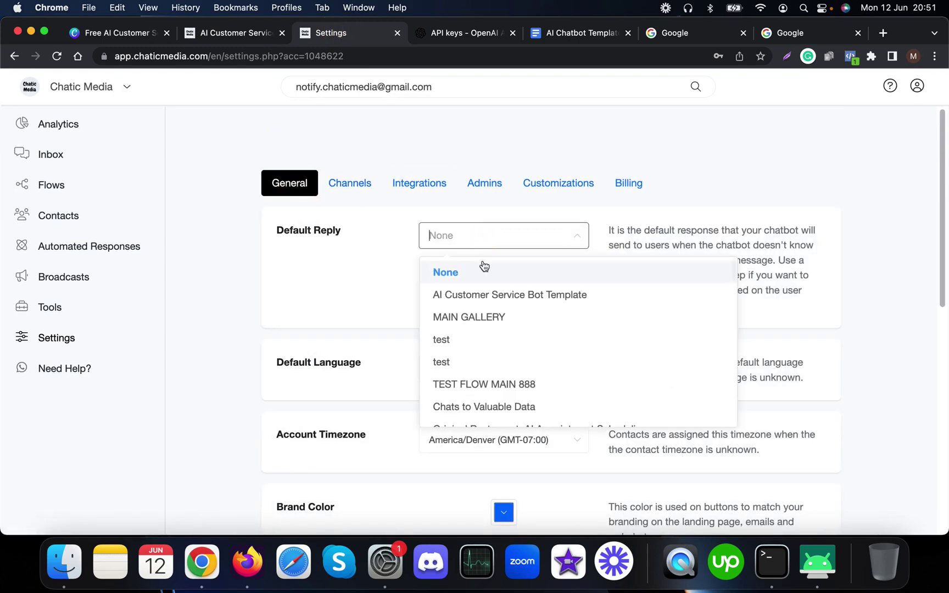
{"action": "left_click", "coordinate": [537, 298]}
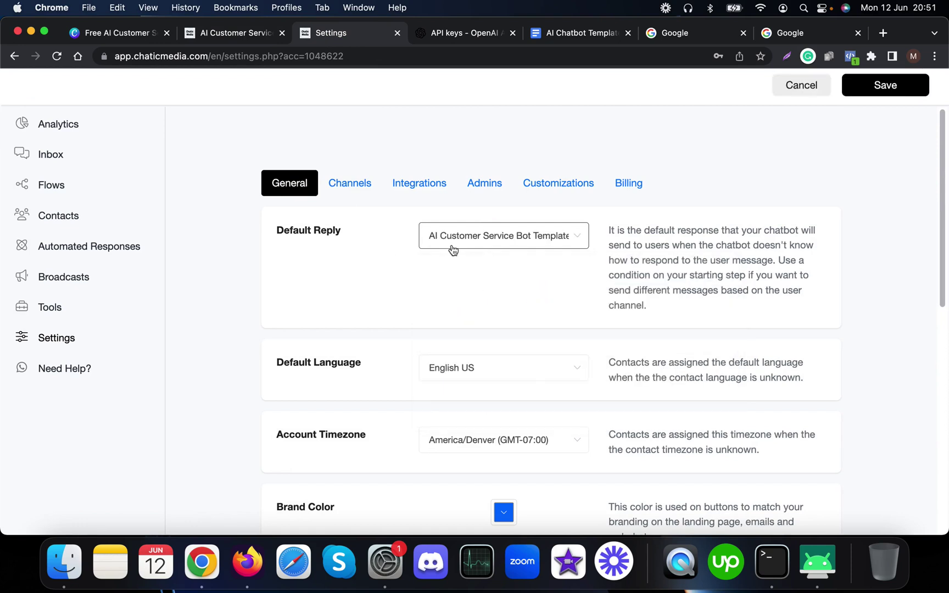
{"action": "left_click", "coordinate": [872, 94]}
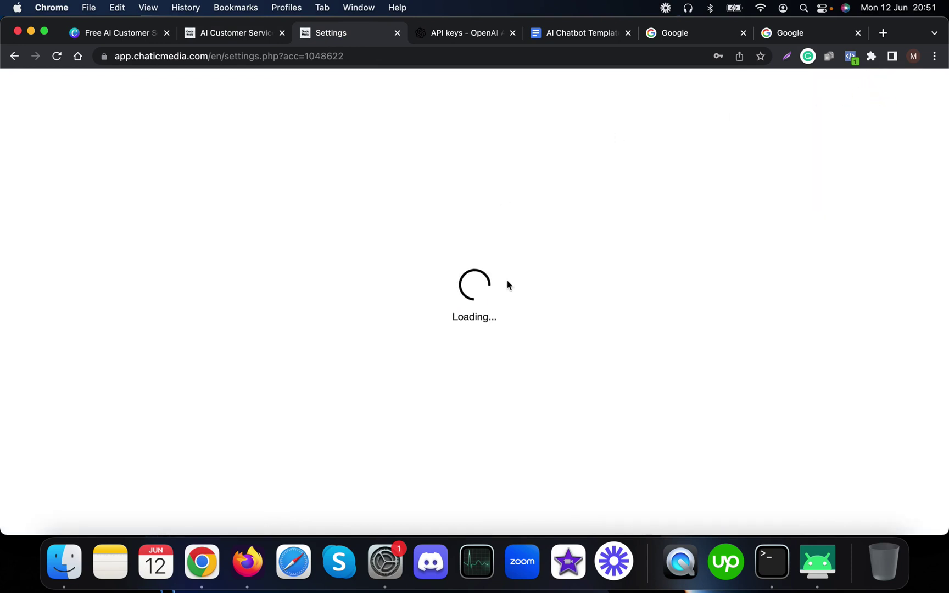
Zoom around the OpenAI Integration block in the template flow, then view the AI Chatbot Template doc.
{"action": "left_click", "coordinate": [211, 36]}
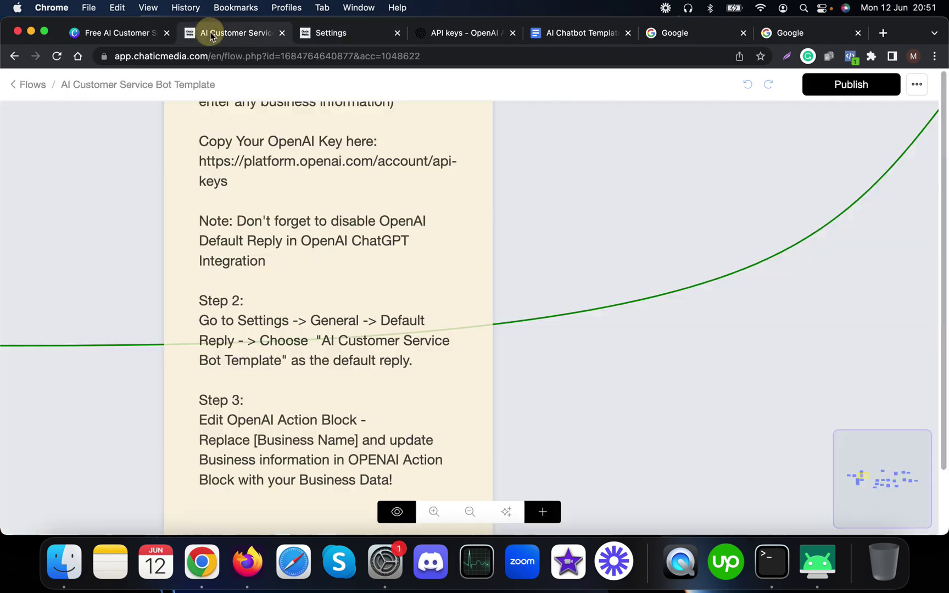
{"action": "scroll", "coordinate": [250, 345], "scroll_direction": "down", "scroll_amount": 5}
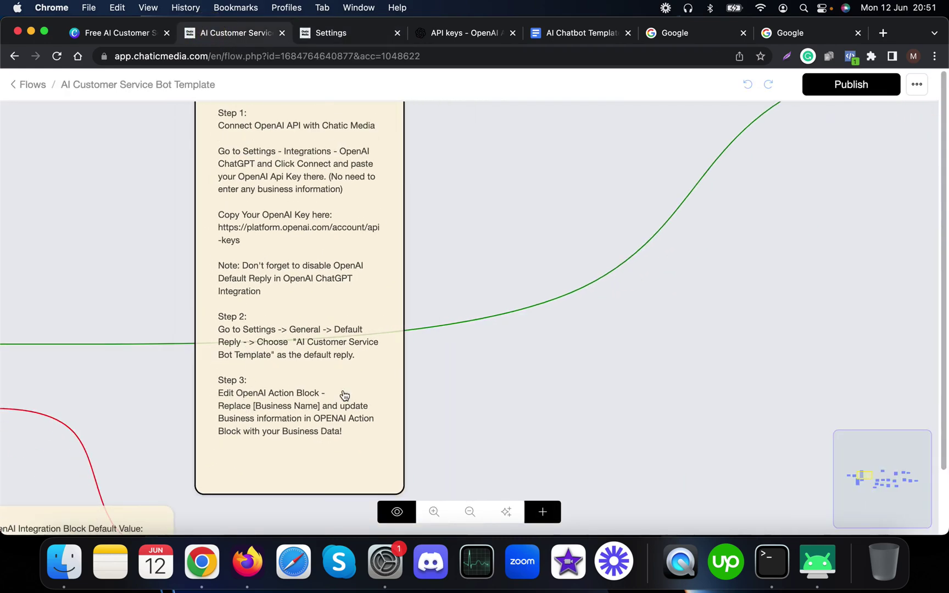
{"action": "scroll", "coordinate": [425, 376], "scroll_direction": "down", "scroll_amount": 5}
{"action": "scroll", "coordinate": [367, 438], "scroll_direction": "up", "scroll_amount": 1}
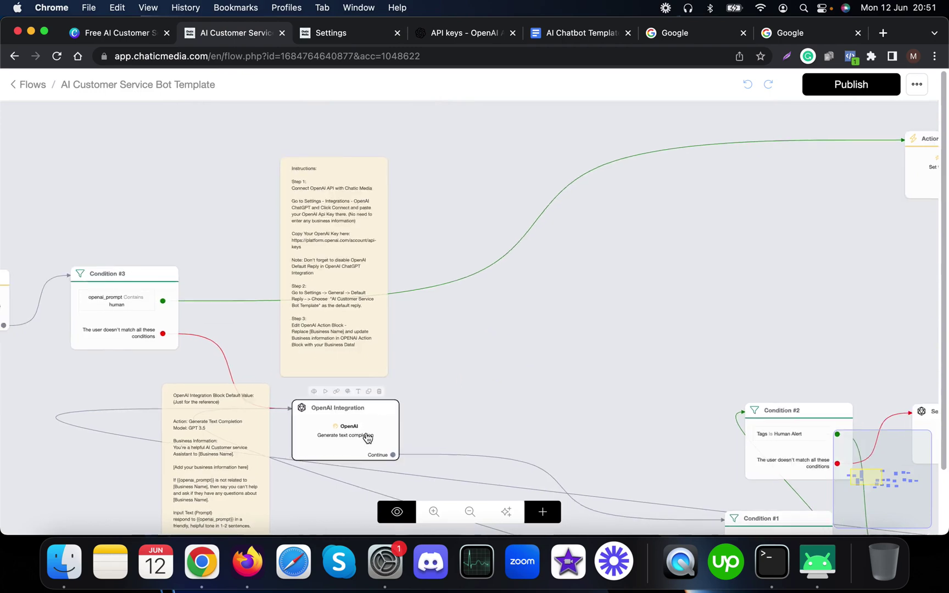
{"action": "scroll", "coordinate": [367, 438], "scroll_direction": "up", "scroll_amount": 3}
{"action": "scroll", "coordinate": [303, 434], "scroll_direction": "down", "scroll_amount": 3}
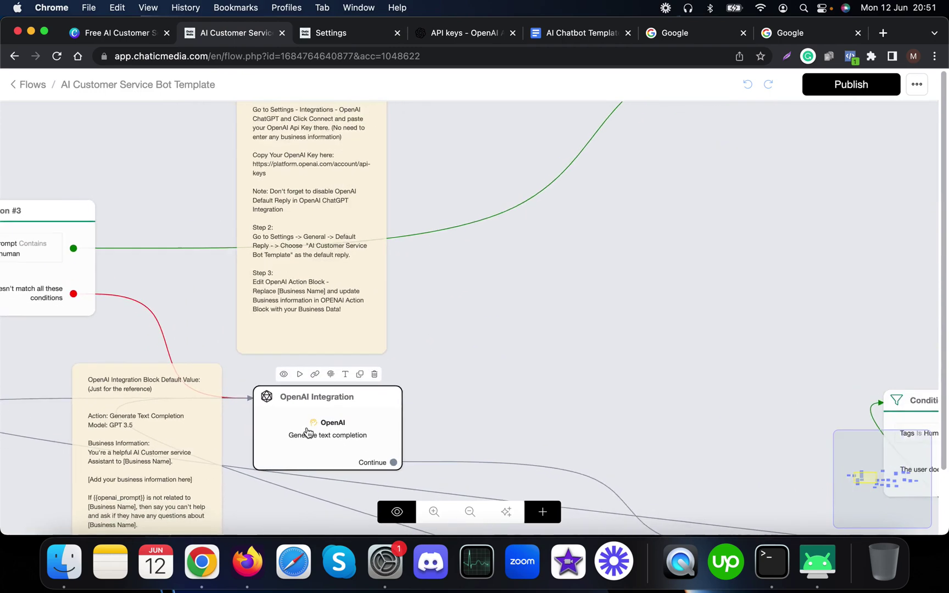
{"action": "scroll", "coordinate": [297, 318], "scroll_direction": "up", "scroll_amount": 4}
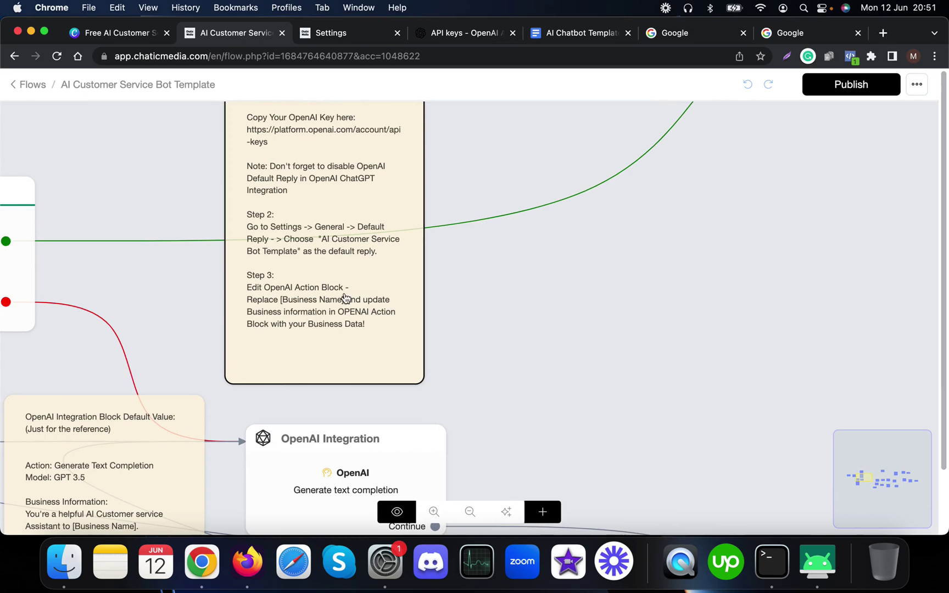
{"action": "left_click", "coordinate": [561, 33]}
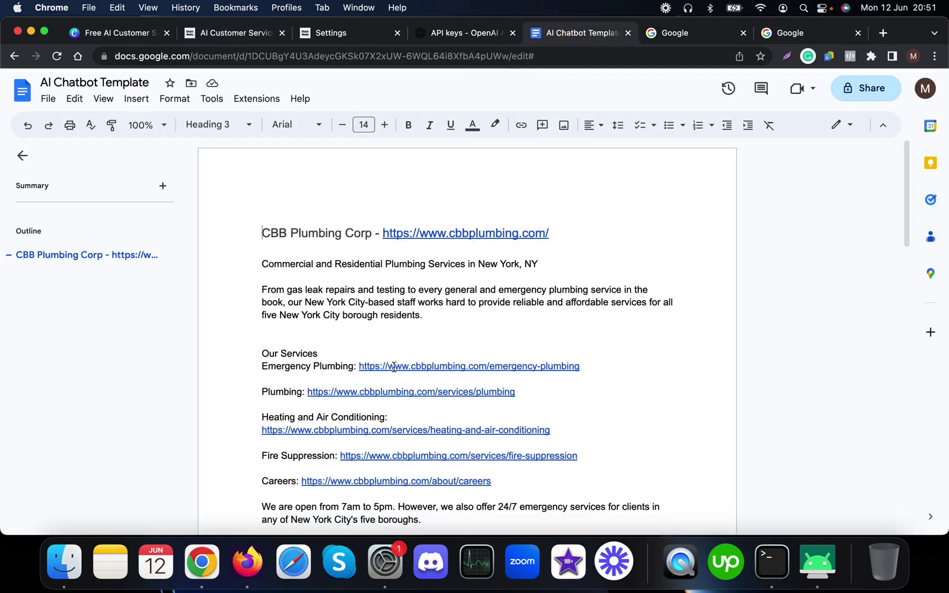
Open the CBB Plumbing website from the document heading's link and scroll through it.
{"action": "left_click", "coordinate": [484, 237]}
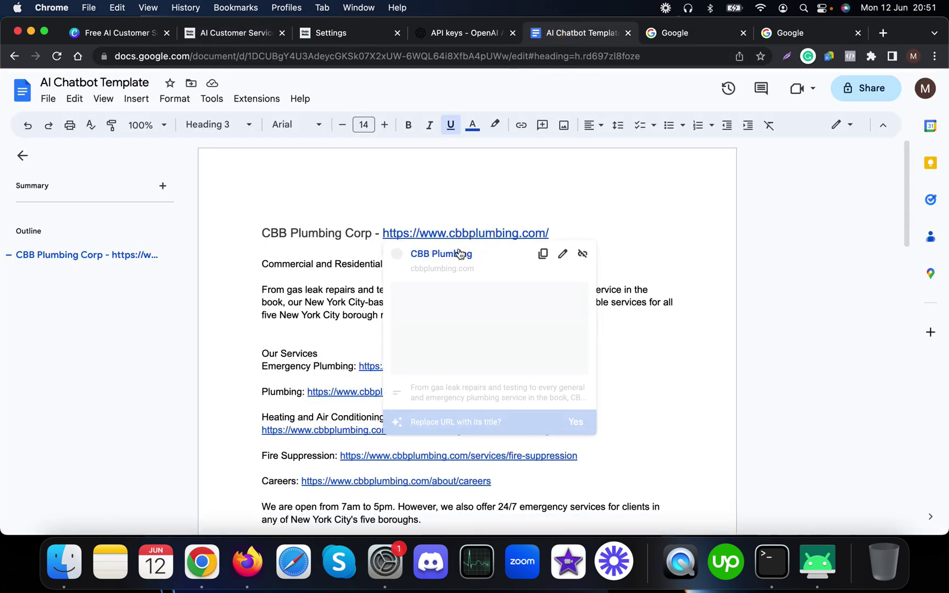
{"action": "left_click", "coordinate": [441, 259]}
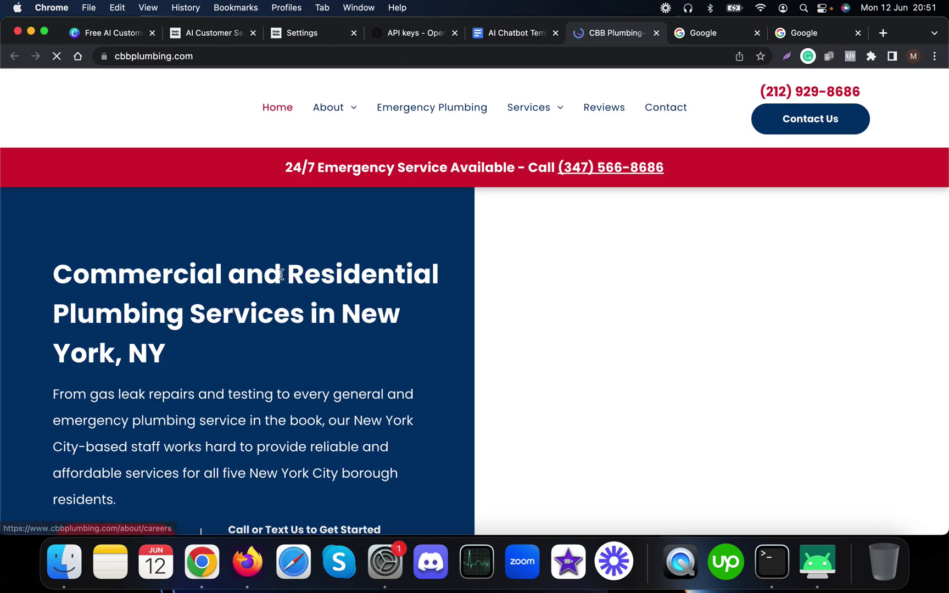
{"action": "scroll", "coordinate": [501, 234], "scroll_direction": "down", "scroll_amount": 15}
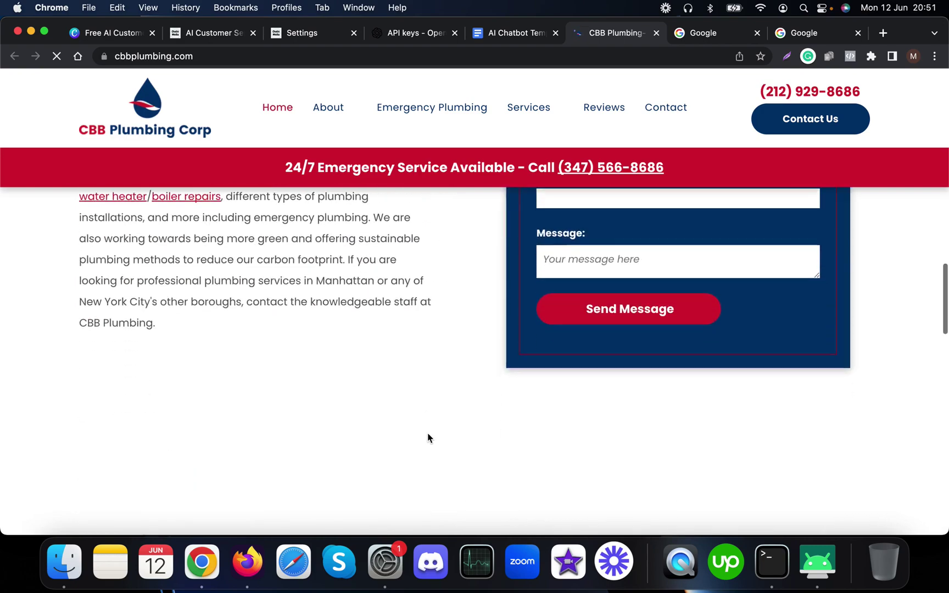
{"action": "scroll", "coordinate": [429, 434], "scroll_direction": "down", "scroll_amount": 10}
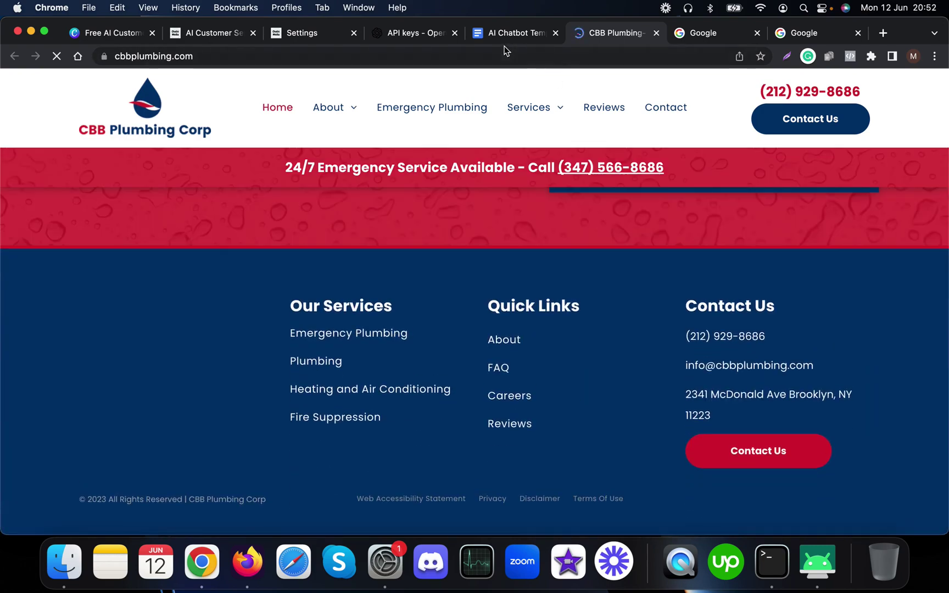
Back in the doc, select the company description through the services and hours text.
{"action": "left_click", "coordinate": [511, 33]}
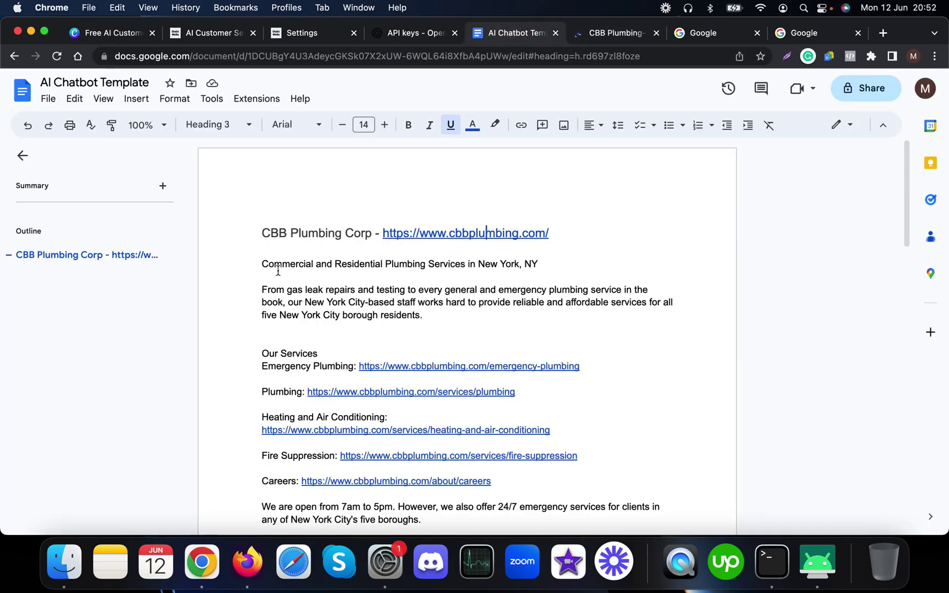
{"action": "scroll", "coordinate": [263, 283], "scroll_direction": "down", "scroll_amount": 3}
{"action": "scroll", "coordinate": [263, 283], "scroll_direction": "up", "scroll_amount": 1}
{"action": "left_click", "coordinate": [262, 198]}
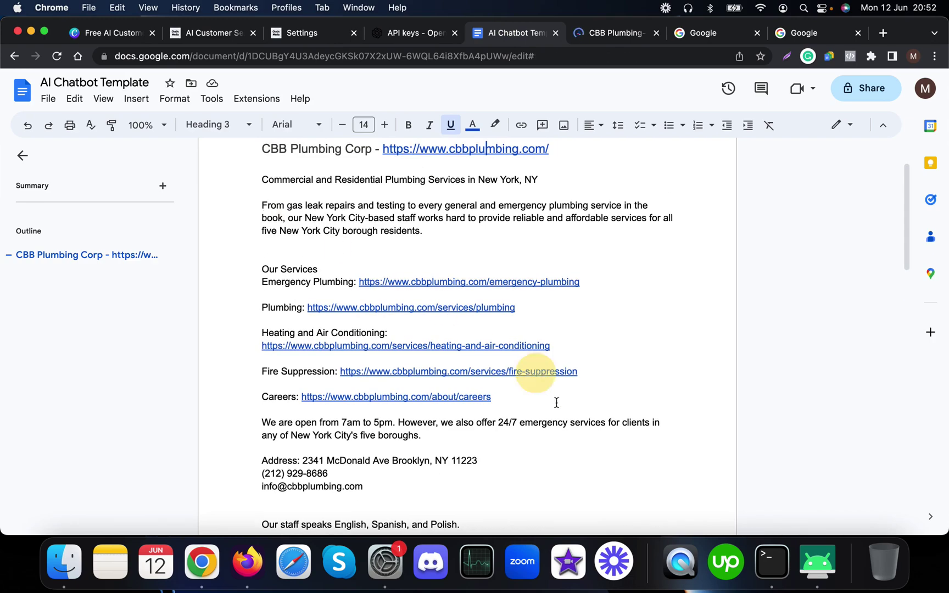
{"action": "left_click", "coordinate": [572, 452], "text": "shift"}
{"action": "scroll", "coordinate": [456, 458], "scroll_direction": "down", "scroll_amount": 1}
{"action": "scroll", "coordinate": [457, 458], "scroll_direction": "down", "scroll_amount": 20}
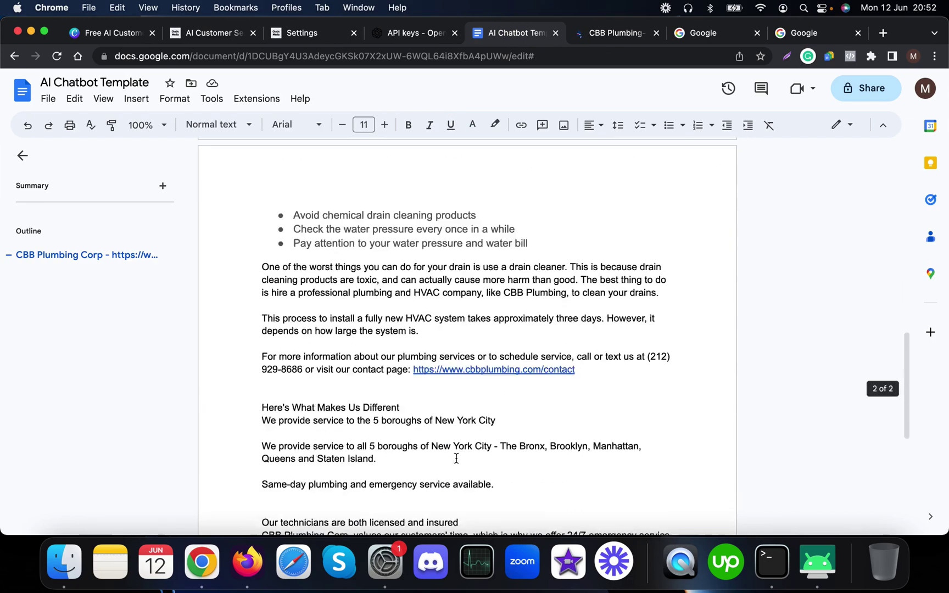
{"action": "scroll", "coordinate": [457, 459], "scroll_direction": "up", "scroll_amount": 20}
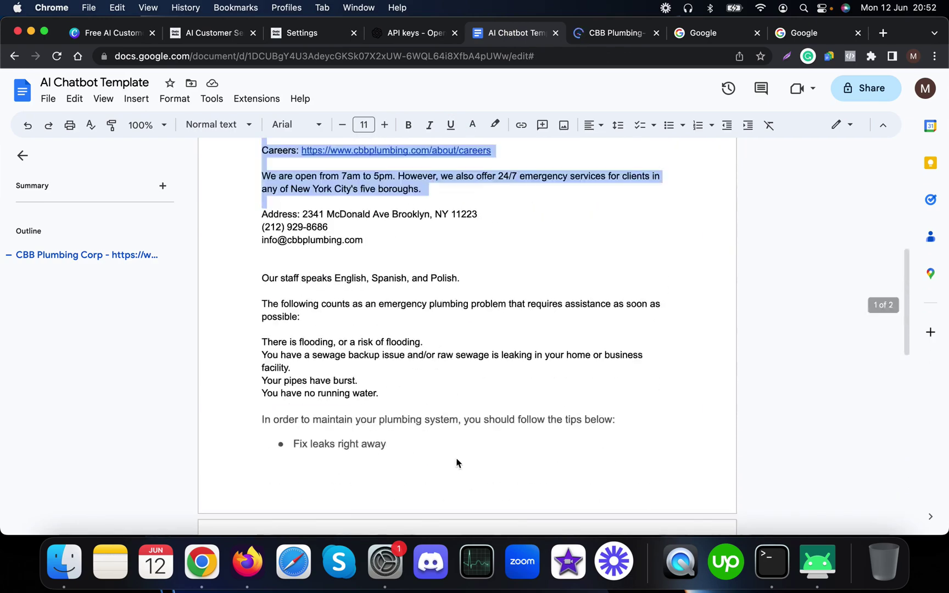
Return to the bot template flow and open the OpenAI Integration block's settings panel.
{"action": "left_click", "coordinate": [286, 33]}
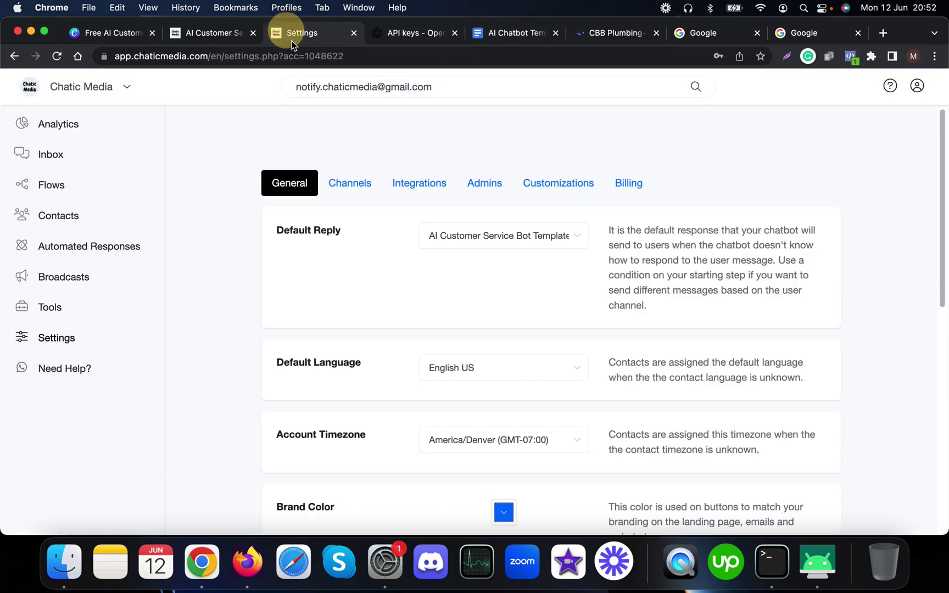
{"action": "left_click", "coordinate": [214, 35]}
{"action": "scroll", "coordinate": [308, 396], "scroll_direction": "down", "scroll_amount": 5}
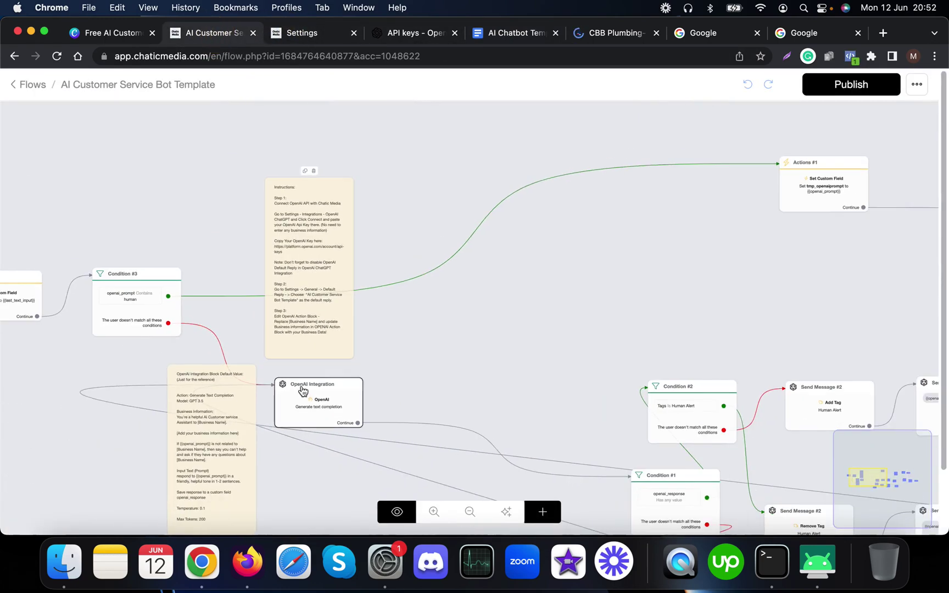
{"action": "left_click", "coordinate": [306, 399]}
{"action": "scroll", "coordinate": [310, 418], "scroll_direction": "up", "scroll_amount": 5}
{"action": "scroll", "coordinate": [324, 414], "scroll_direction": "down", "scroll_amount": 3}
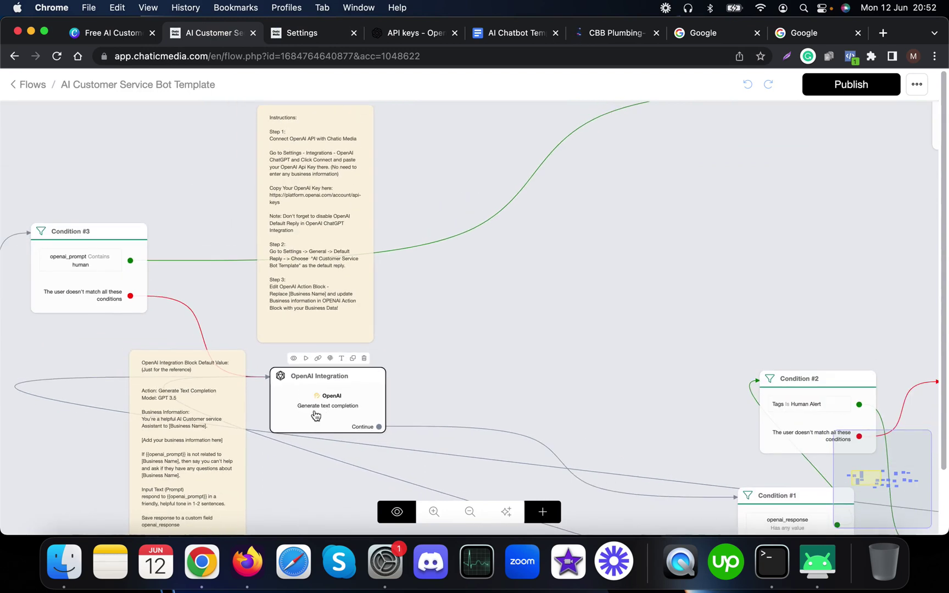
{"action": "left_click", "coordinate": [173, 455]}
{"action": "scroll", "coordinate": [233, 467], "scroll_direction": "down", "scroll_amount": 3}
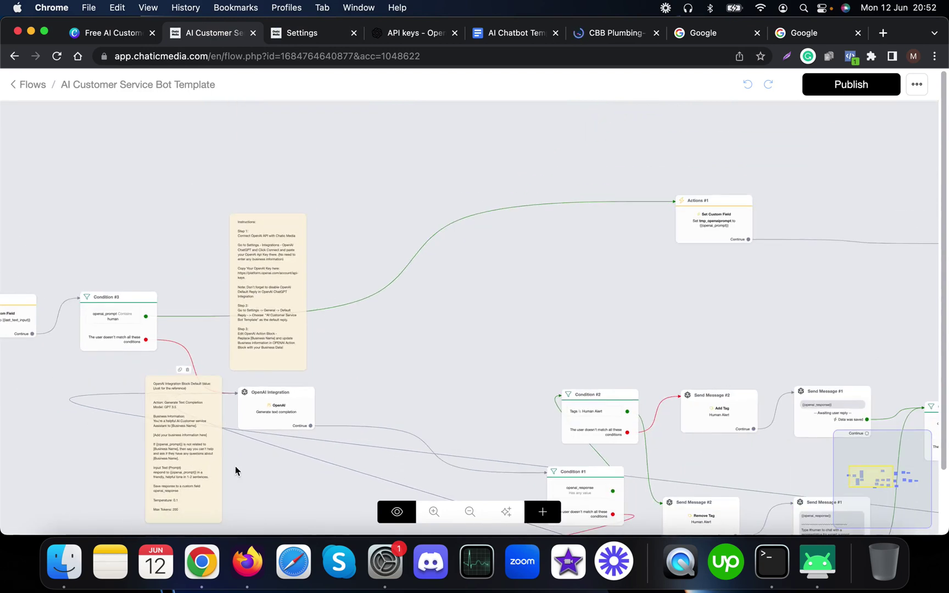
{"action": "scroll", "coordinate": [221, 445], "scroll_direction": "up", "scroll_amount": 5}
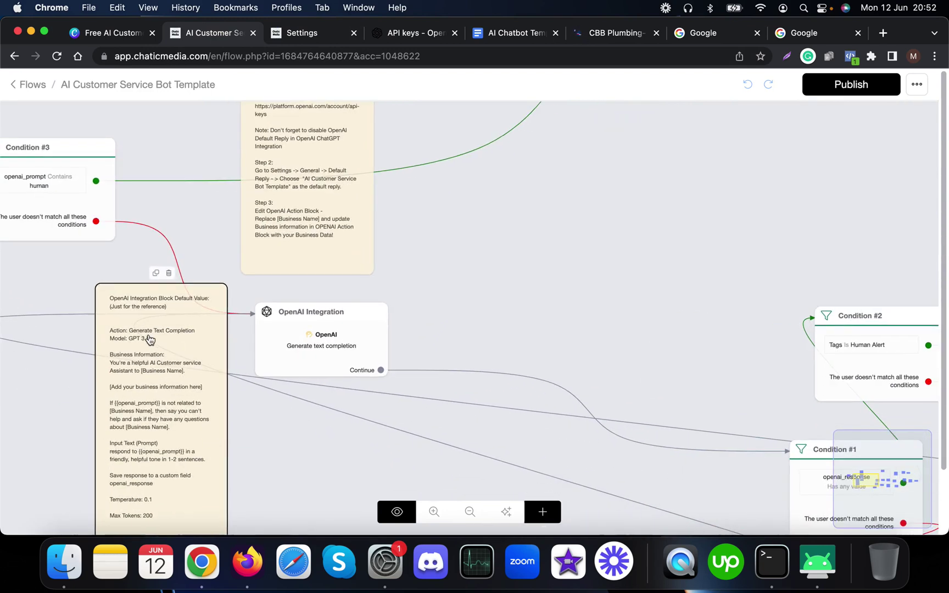
{"action": "left_click", "coordinate": [322, 334]}
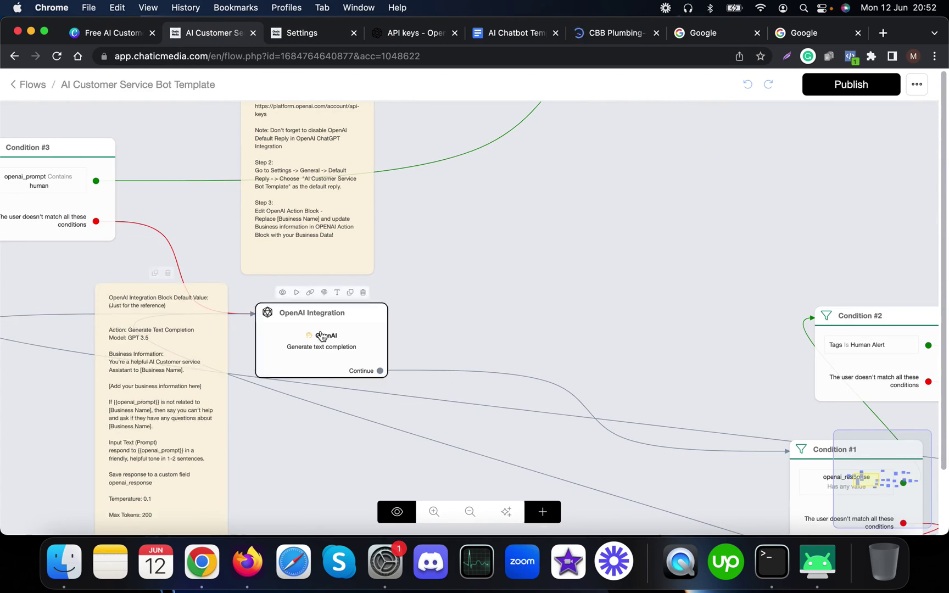
{"action": "left_click", "coordinate": [322, 334]}
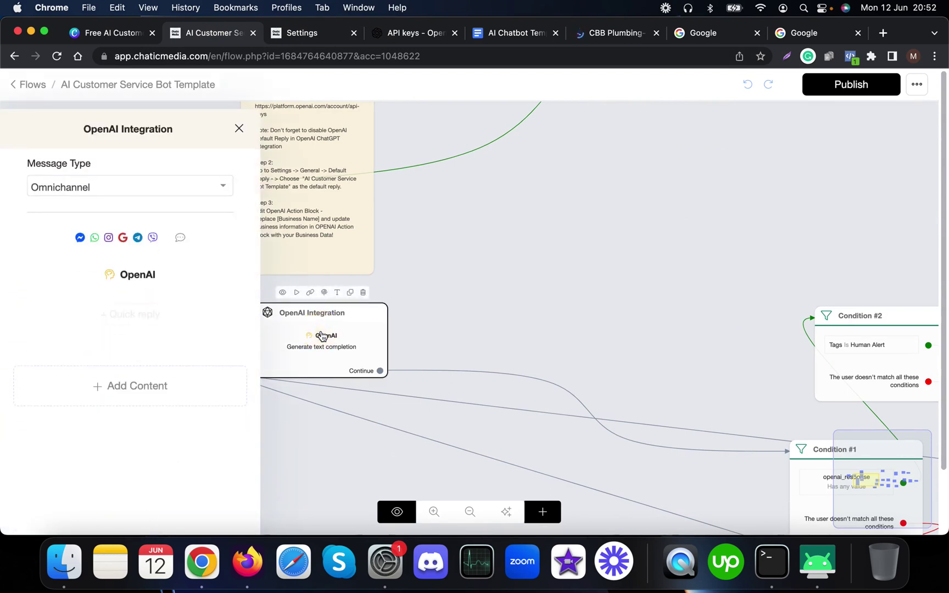
Look through the OpenAI action's settings, cancel without saving, and close the Integration panel.
{"action": "left_click", "coordinate": [119, 269]}
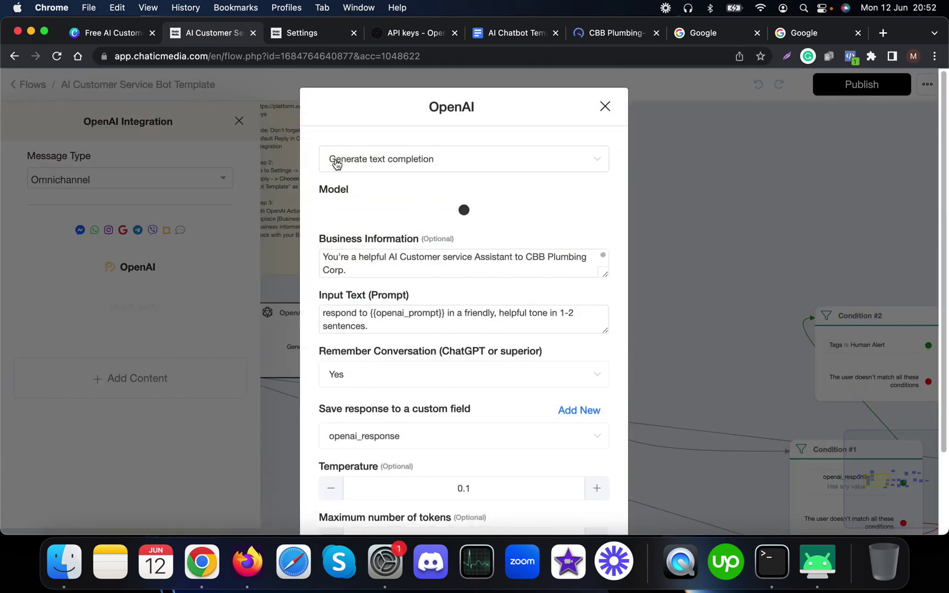
{"action": "scroll", "coordinate": [381, 385], "scroll_direction": "down", "scroll_amount": 4}
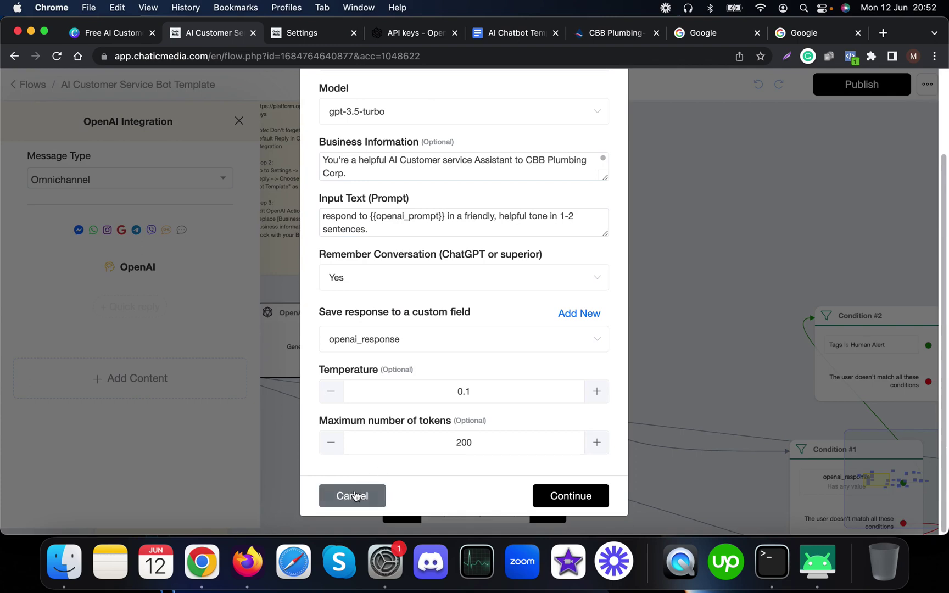
{"action": "left_click", "coordinate": [350, 495]}
{"action": "left_click", "coordinate": [348, 464]}
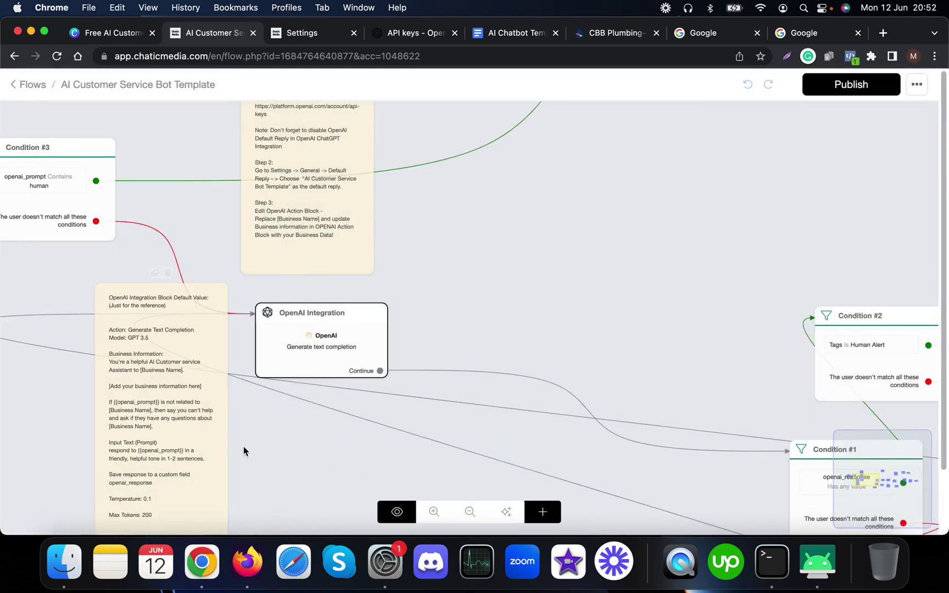
Zoom the canvas around the OpenAI Integration node and open its Omnichannel step editor again.
{"action": "scroll", "coordinate": [233, 407], "scroll_direction": "down", "scroll_amount": 2}
{"action": "scroll", "coordinate": [219, 428], "scroll_direction": "up", "scroll_amount": 5}
{"action": "scroll", "coordinate": [214, 436], "scroll_direction": "down", "scroll_amount": 3}
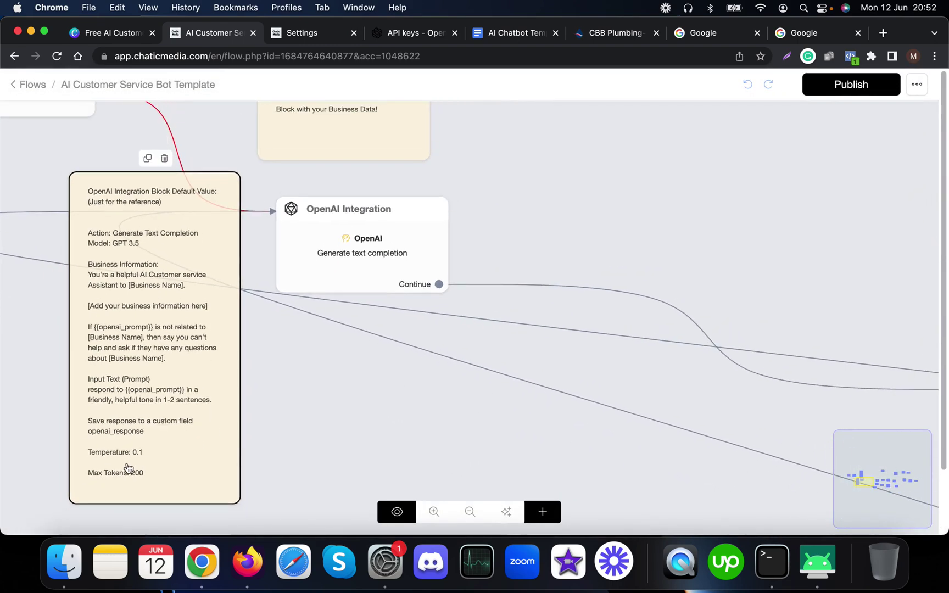
{"action": "scroll", "coordinate": [131, 468], "scroll_direction": "down", "scroll_amount": 2}
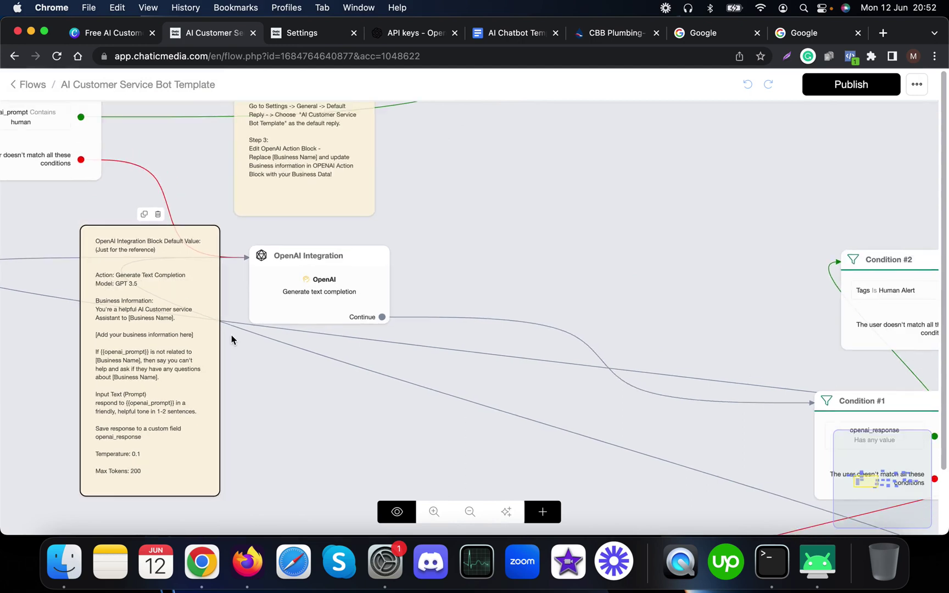
{"action": "scroll", "coordinate": [301, 361], "scroll_direction": "down", "scroll_amount": 4}
{"action": "scroll", "coordinate": [302, 361], "scroll_direction": "up", "scroll_amount": 3}
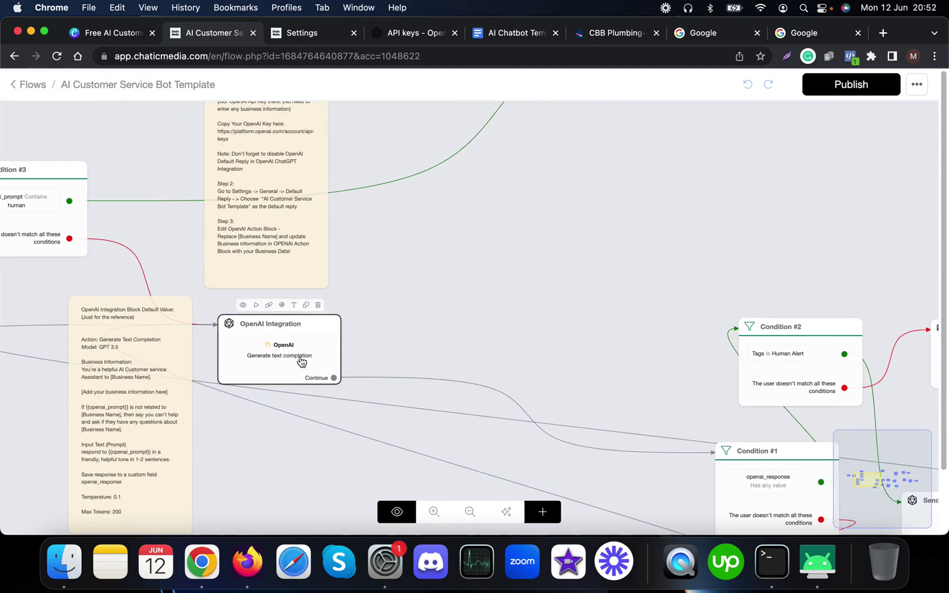
{"action": "left_click", "coordinate": [302, 360]}
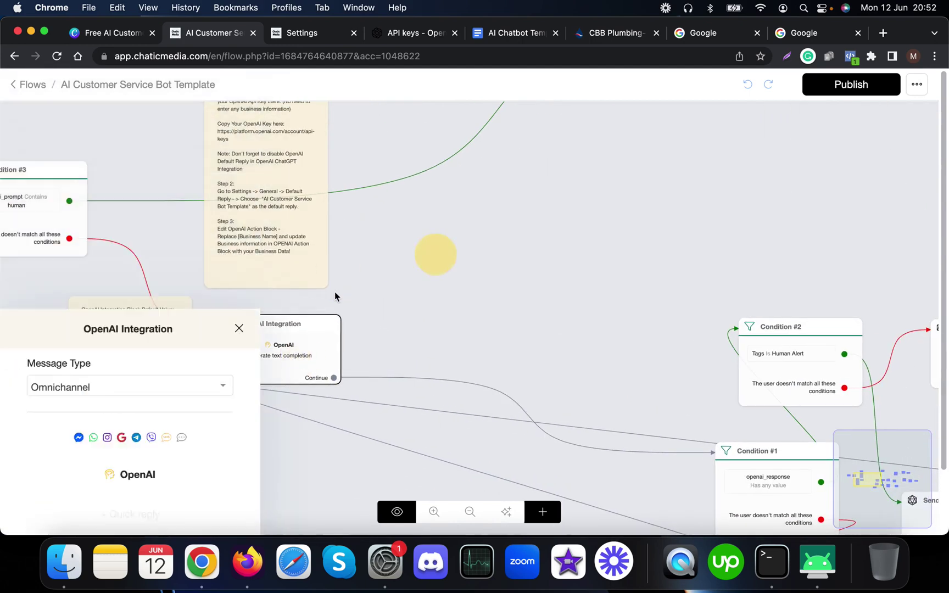
{"action": "left_click", "coordinate": [291, 351]}
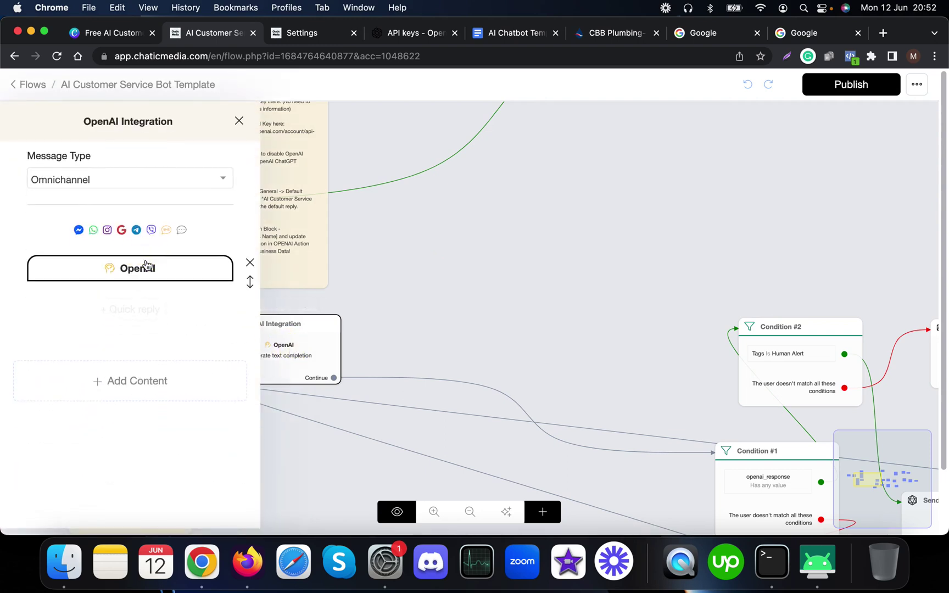
Open the OpenAI action and enlarge the Business Information box to read the CBB Plumbing details.
{"action": "left_click", "coordinate": [145, 266]}
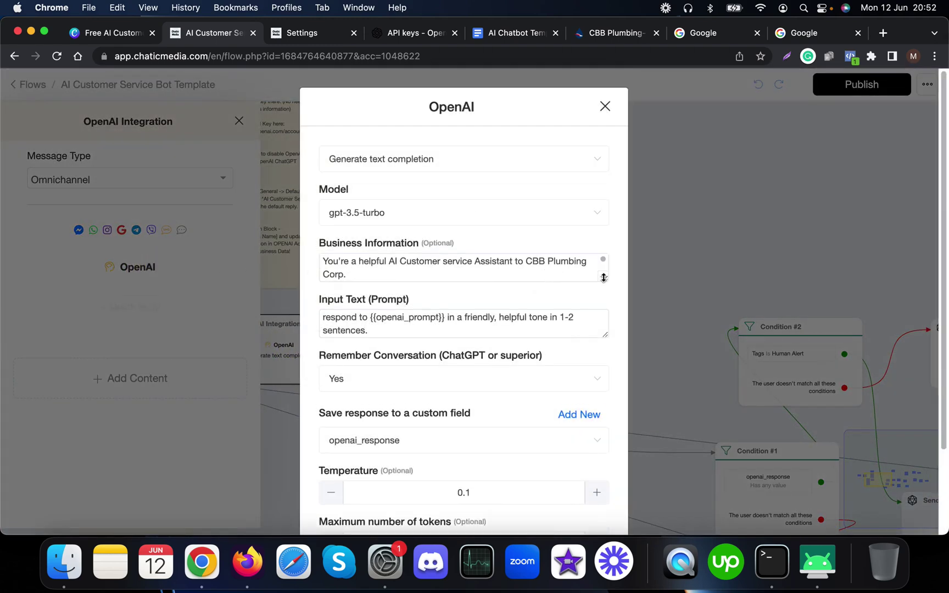
{"action": "left_click_drag", "start_coordinate": [604, 277], "coordinate": [605, 490]}
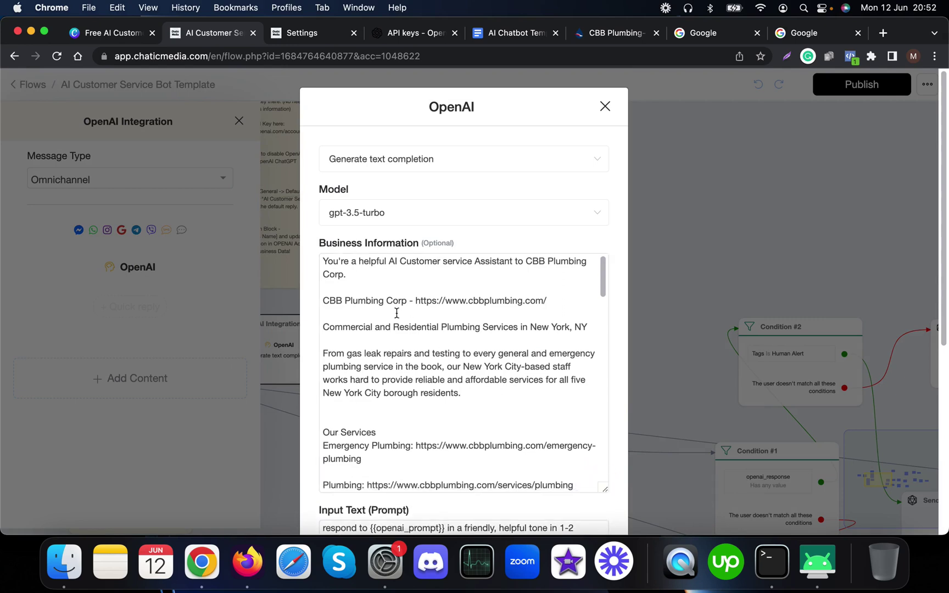
{"action": "scroll", "coordinate": [397, 314], "scroll_direction": "down", "scroll_amount": 3}
{"action": "scroll", "coordinate": [397, 314], "scroll_direction": "up", "scroll_amount": 3}
{"action": "scroll", "coordinate": [491, 299], "scroll_direction": "down", "scroll_amount": 15}
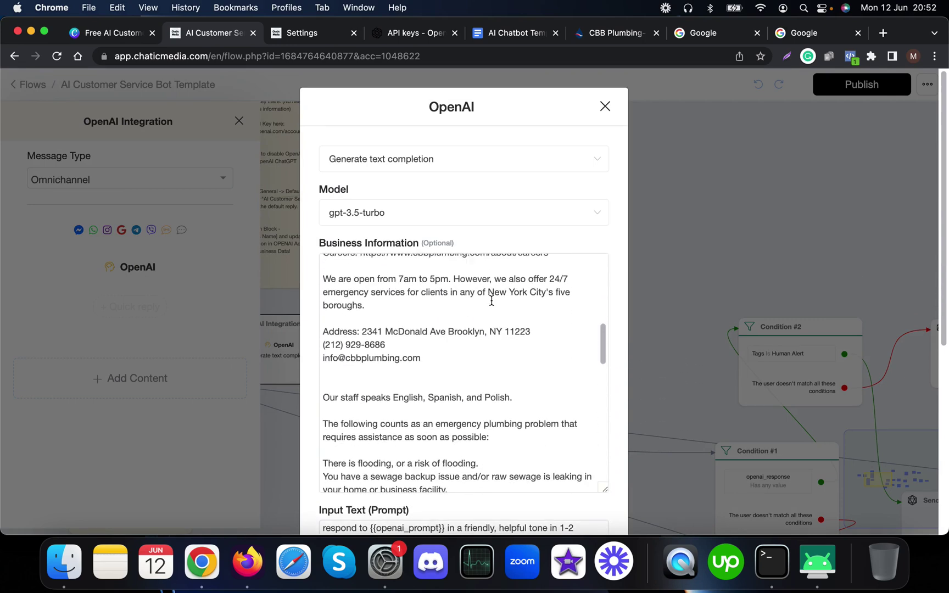
{"action": "scroll", "coordinate": [492, 299], "scroll_direction": "up", "scroll_amount": 10}
Check the rest of the business details and save the OpenAI settings (temperature 0.1, 200 tokens).
{"action": "scroll", "coordinate": [491, 299], "scroll_direction": "down", "scroll_amount": 15}
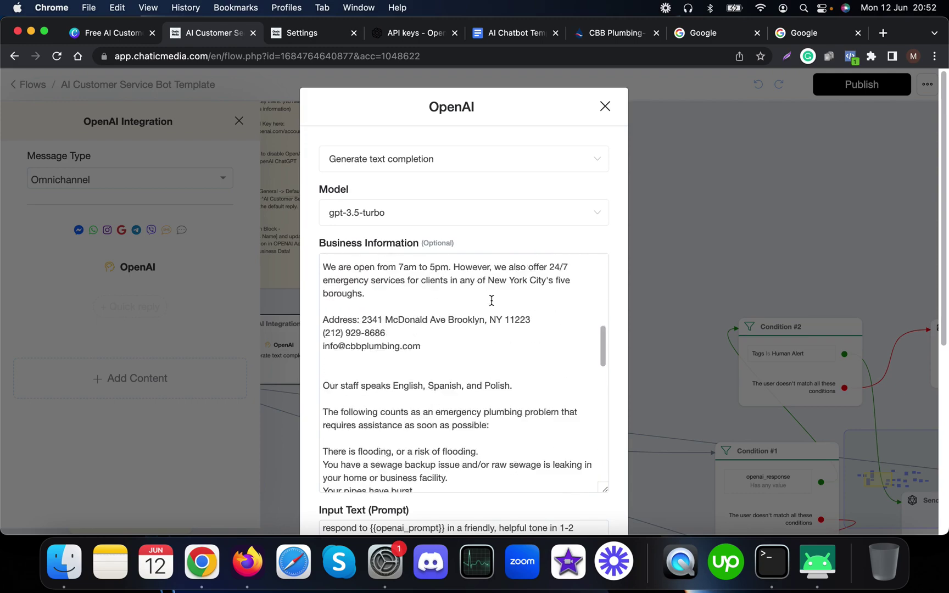
{"action": "scroll", "coordinate": [449, 403], "scroll_direction": "down", "scroll_amount": 3}
{"action": "scroll", "coordinate": [447, 415], "scroll_direction": "down", "scroll_amount": 2}
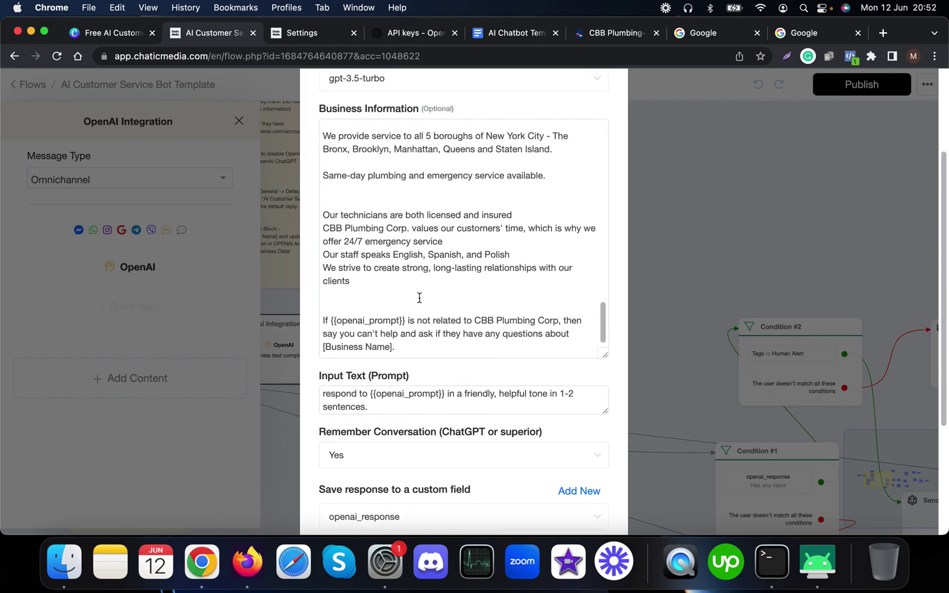
{"action": "scroll", "coordinate": [420, 299], "scroll_direction": "up", "scroll_amount": 6}
{"action": "scroll", "coordinate": [465, 305], "scroll_direction": "up", "scroll_amount": 4}
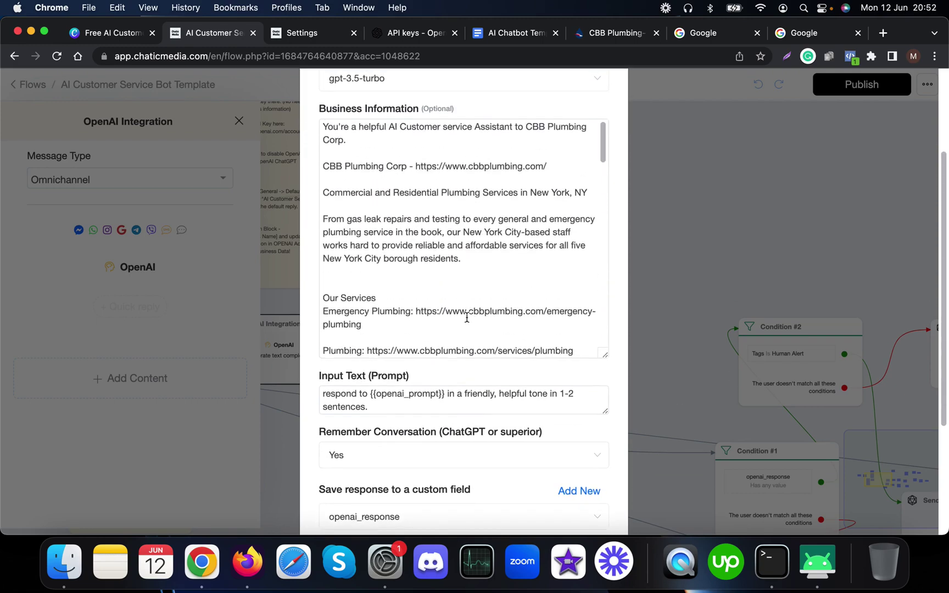
{"action": "scroll", "coordinate": [468, 318], "scroll_direction": "down", "scroll_amount": 15}
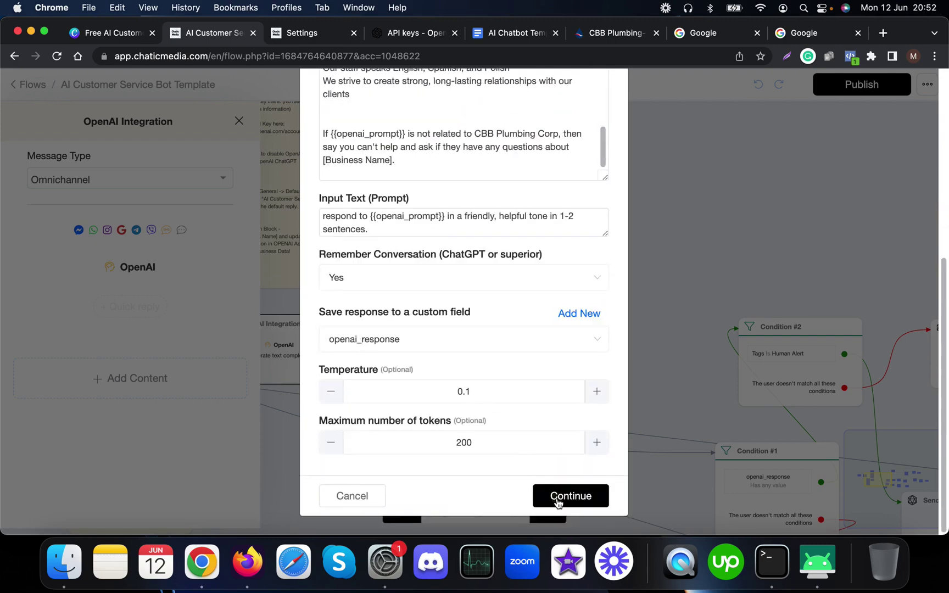
{"action": "left_click", "coordinate": [557, 502]}
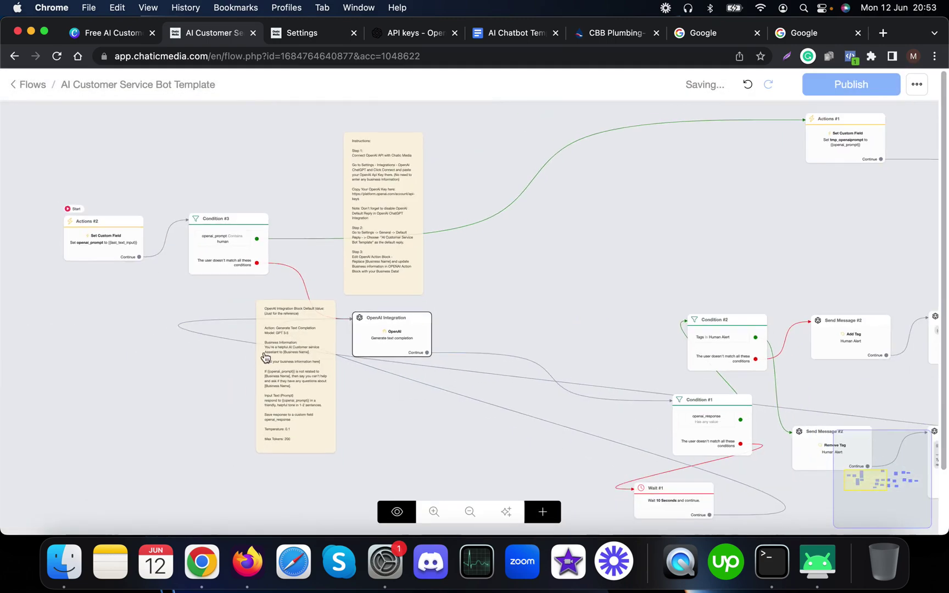
Inspect the flow's condition, message and wait steps, then publish the AI Customer Service Bot Template.
{"action": "scroll", "coordinate": [265, 358], "scroll_direction": "up", "scroll_amount": 5}
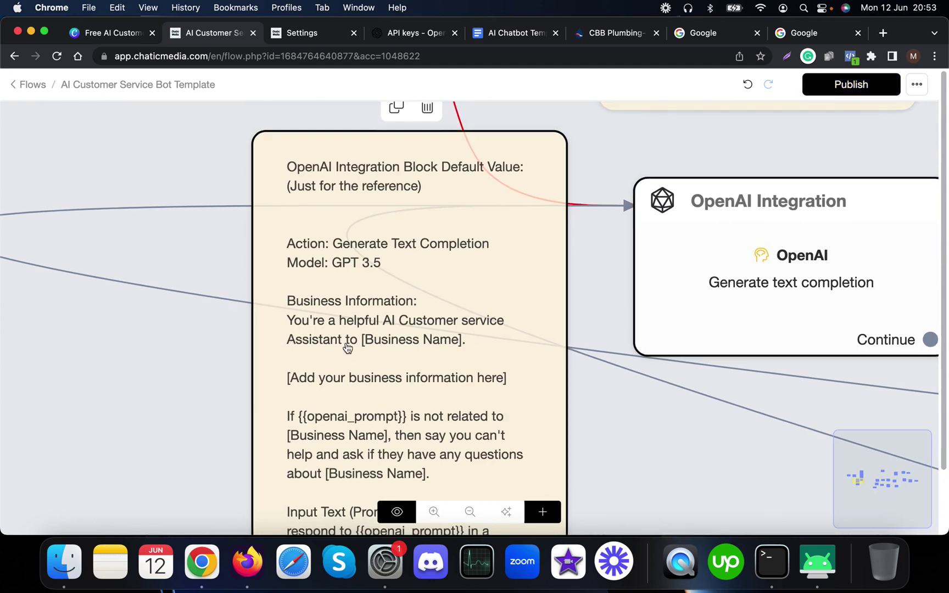
{"action": "scroll", "coordinate": [429, 382], "scroll_direction": "down", "scroll_amount": 3}
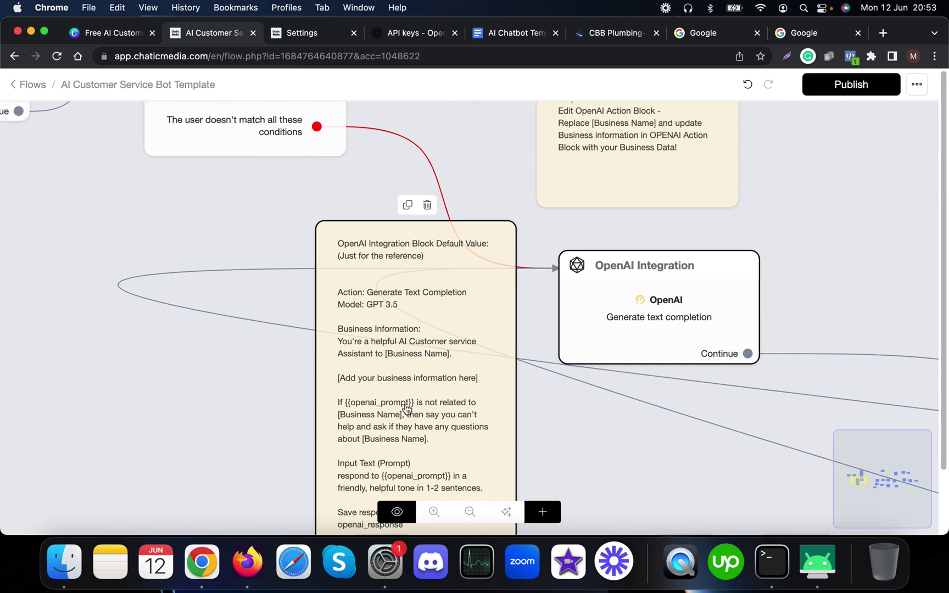
{"action": "scroll", "coordinate": [406, 410], "scroll_direction": "down", "scroll_amount": 3}
{"action": "scroll", "coordinate": [413, 428], "scroll_direction": "up", "scroll_amount": 3}
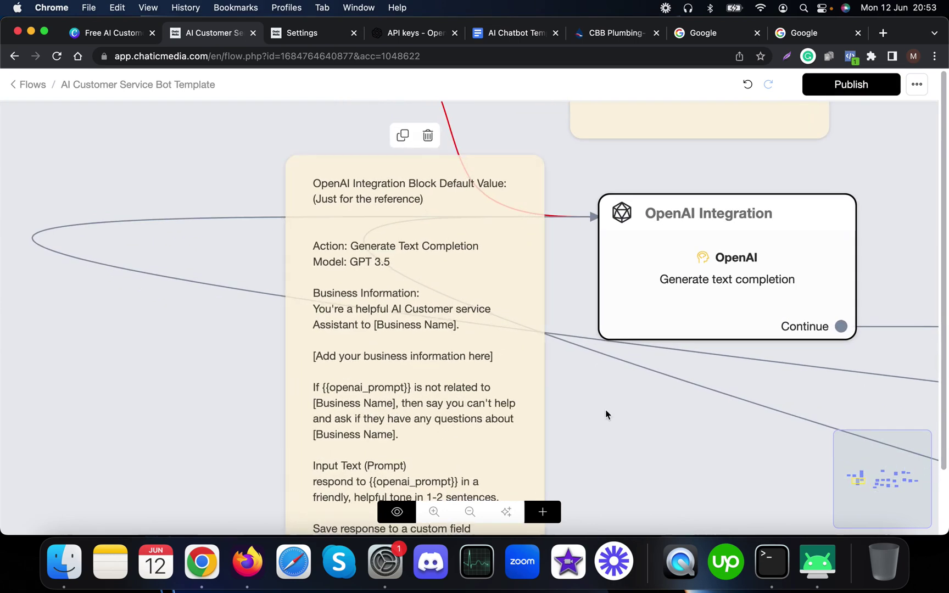
{"action": "scroll", "coordinate": [358, 427], "scroll_direction": "down", "scroll_amount": 5}
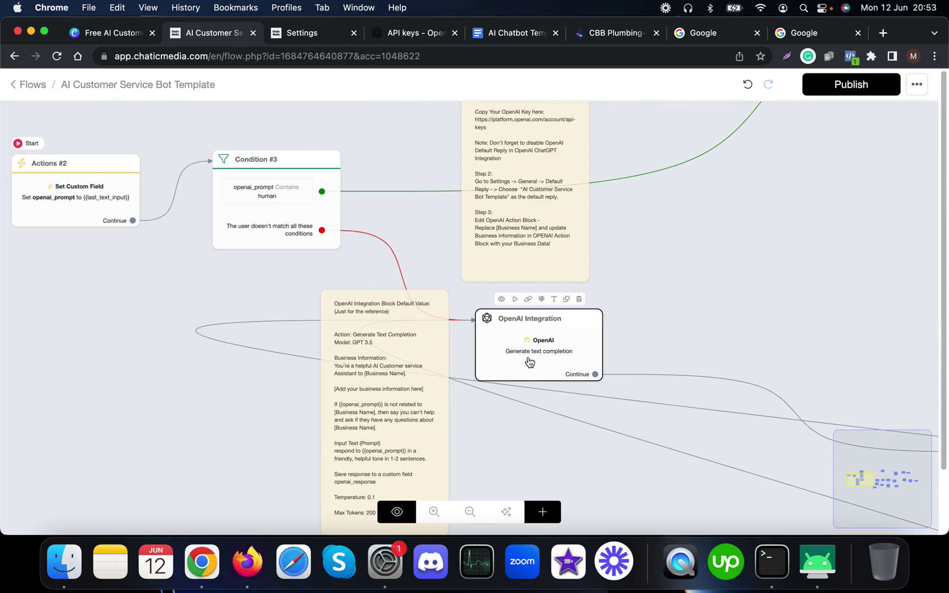
{"action": "scroll", "coordinate": [529, 362], "scroll_direction": "down", "scroll_amount": 5}
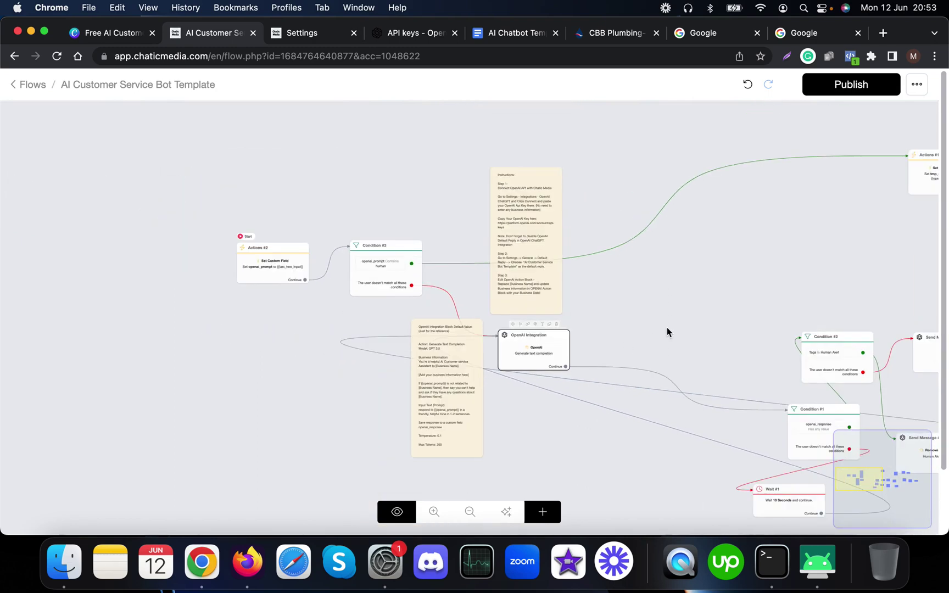
{"action": "left_click_drag", "start_coordinate": [667, 333], "coordinate": [577, 339]}
{"action": "left_click", "coordinate": [848, 95]}
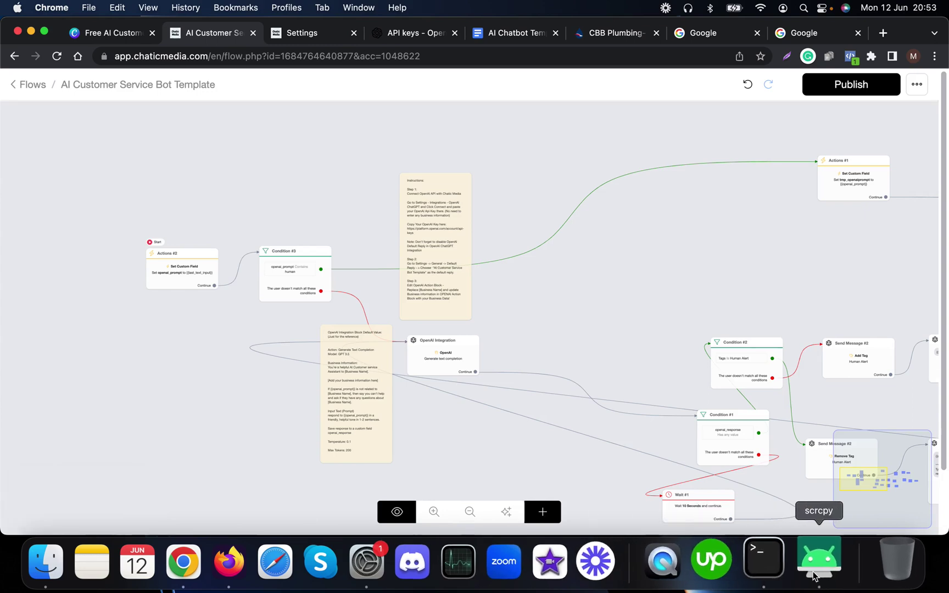
In the mirrored Instagram chat, send Chatic Media the message 'What is the email address?'.
{"action": "left_click", "coordinate": [818, 561]}
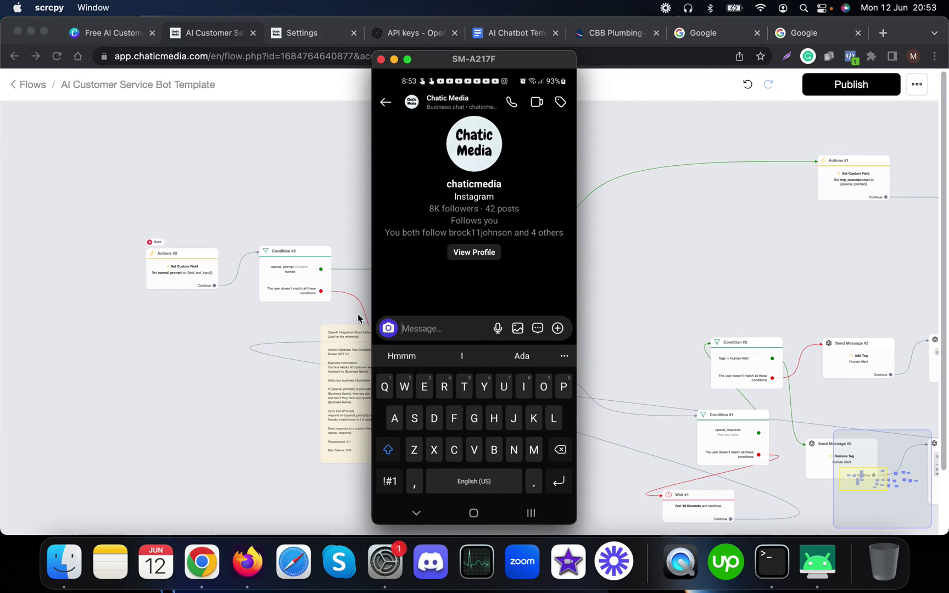
{"action": "type", "text": "Whatbis"}
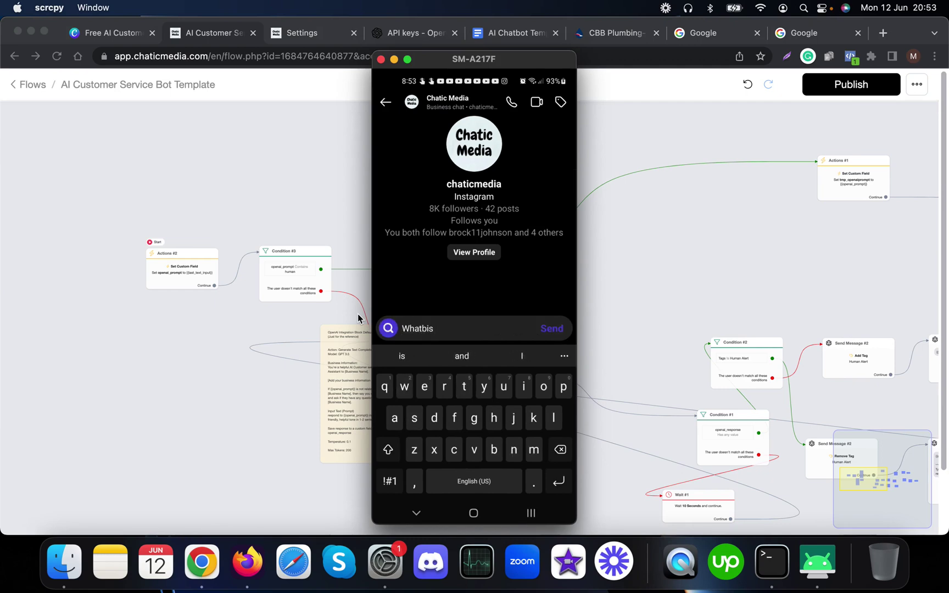
{"action": "key", "text": "BackSpace"}
{"action": "key", "text": "BackSpace"}
{"action": "type", "text": "i"}
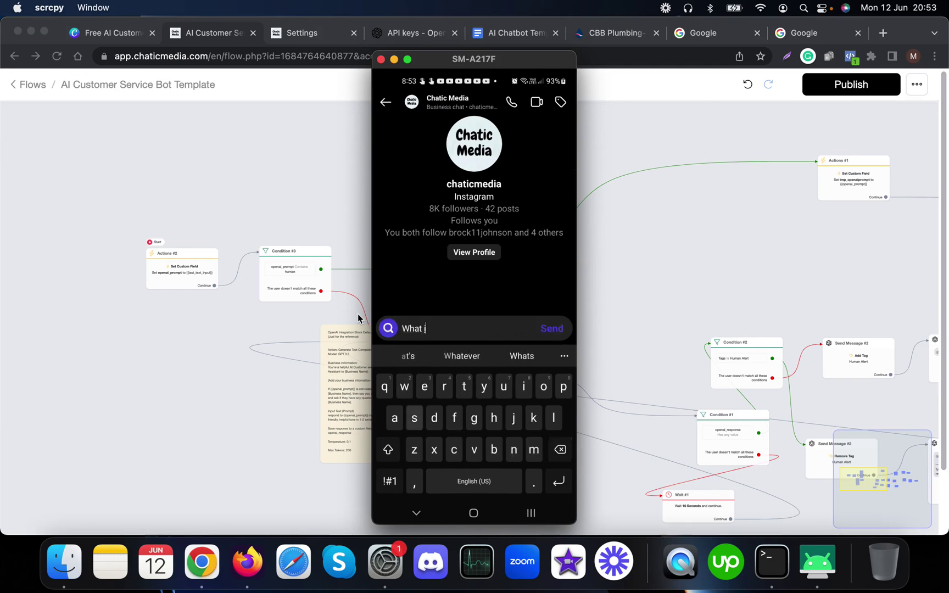
{"action": "type", "text": "s the email ad"}
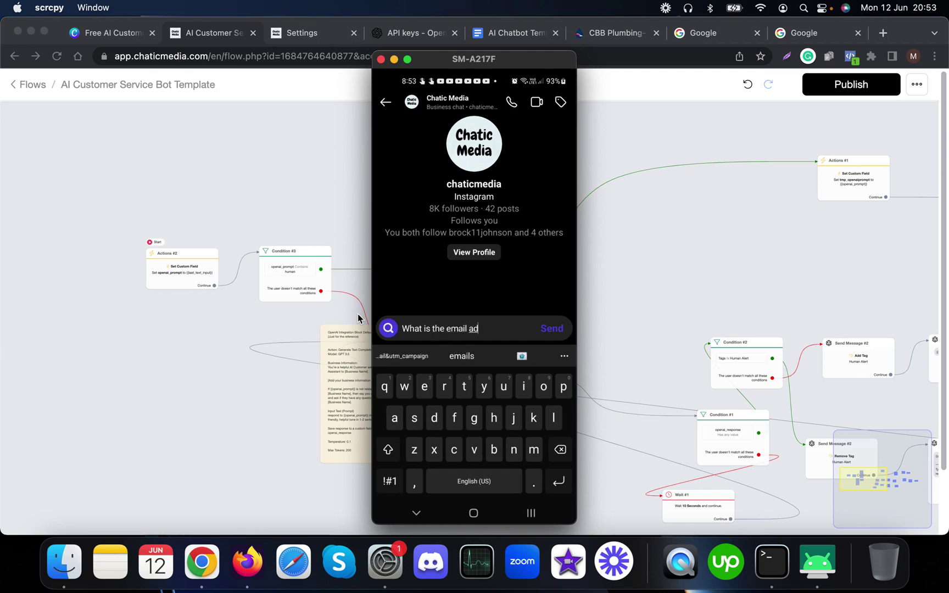
{"action": "type", "text": "dress?"}
{"action": "key", "text": "Return"}
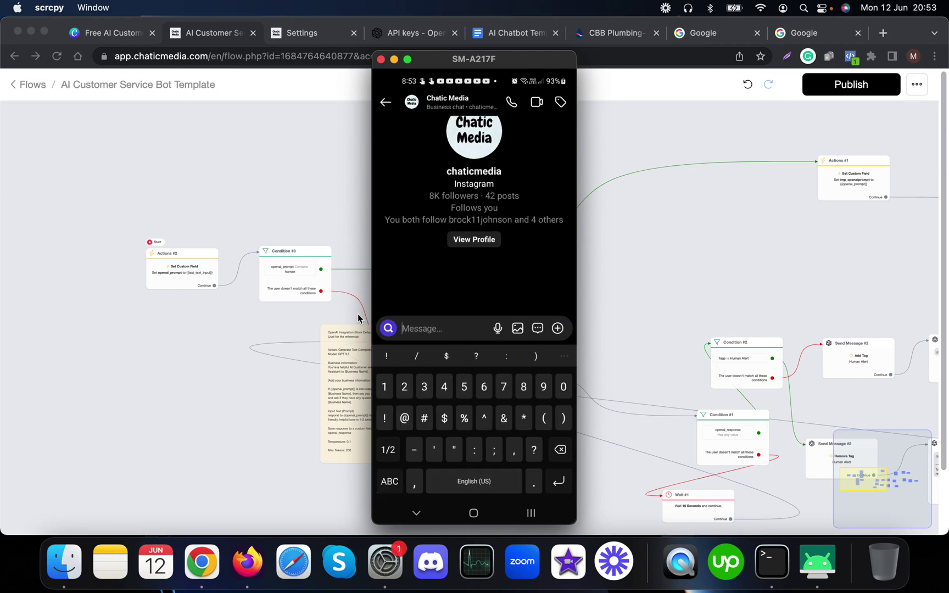
{"action": "key", "text": "Escape"}
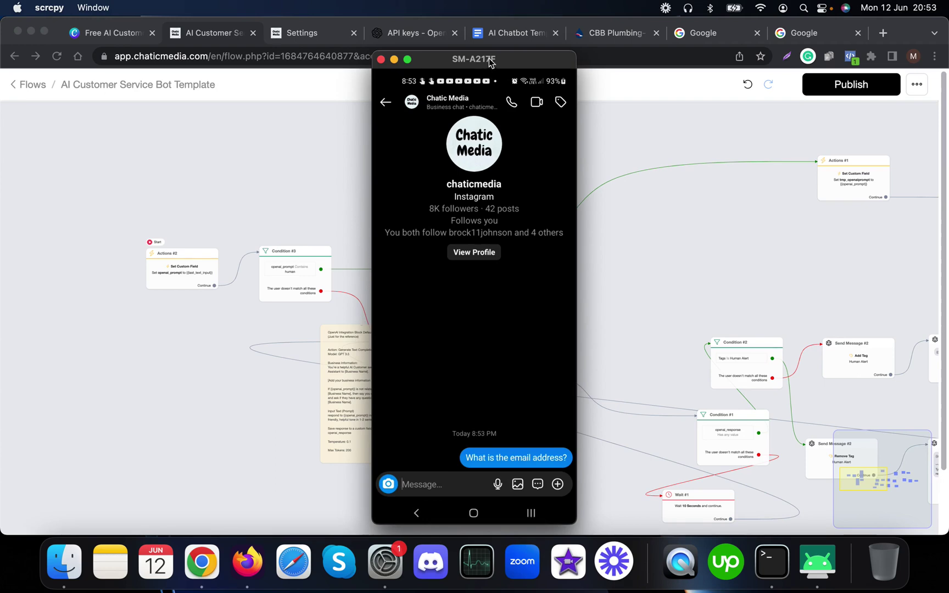
{"action": "left_click", "coordinate": [514, 41]}
Scroll through the CBB Plumbing details in the doc, then check the bot's email reply on the phone.
{"action": "scroll", "coordinate": [435, 303], "scroll_direction": "down", "scroll_amount": 4}
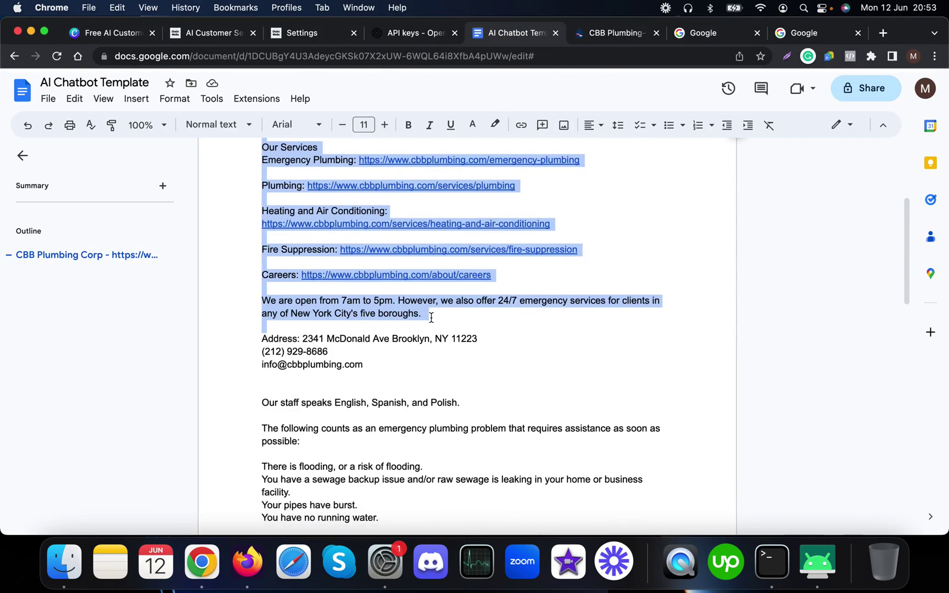
{"action": "scroll", "coordinate": [432, 317], "scroll_direction": "down", "scroll_amount": 7}
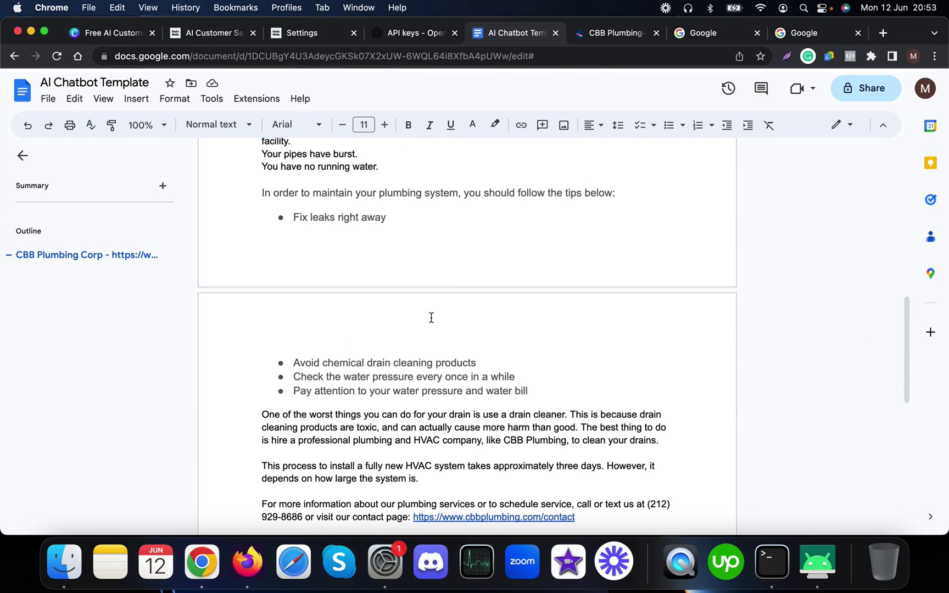
{"action": "scroll", "coordinate": [432, 317], "scroll_direction": "down", "scroll_amount": 1}
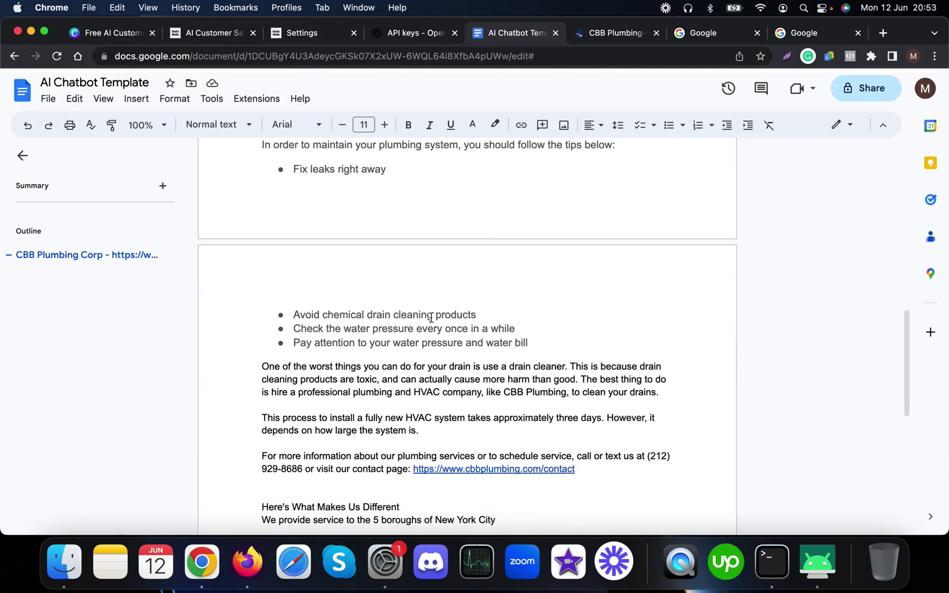
{"action": "scroll", "coordinate": [431, 317], "scroll_direction": "up", "scroll_amount": 10}
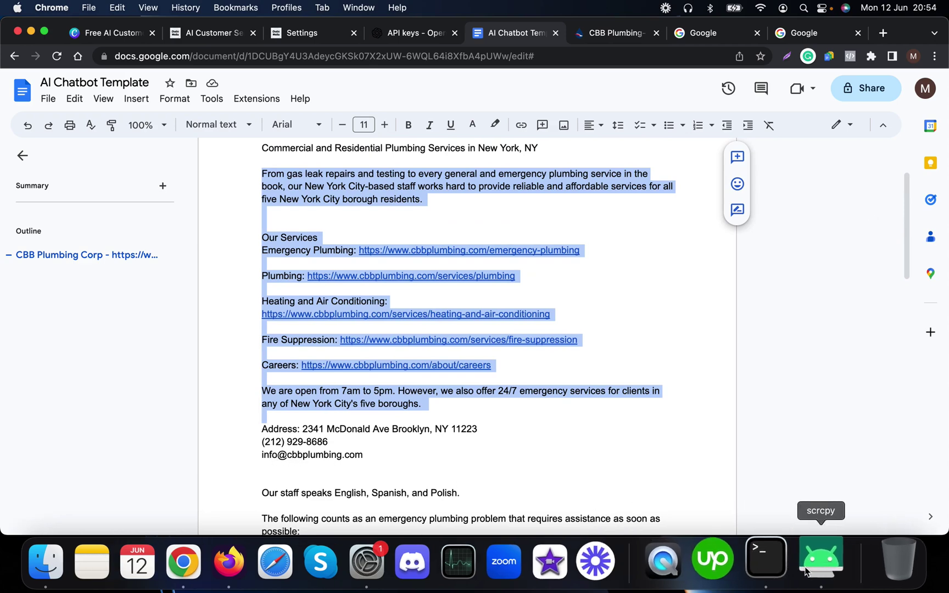
{"action": "left_click", "coordinate": [772, 561]}
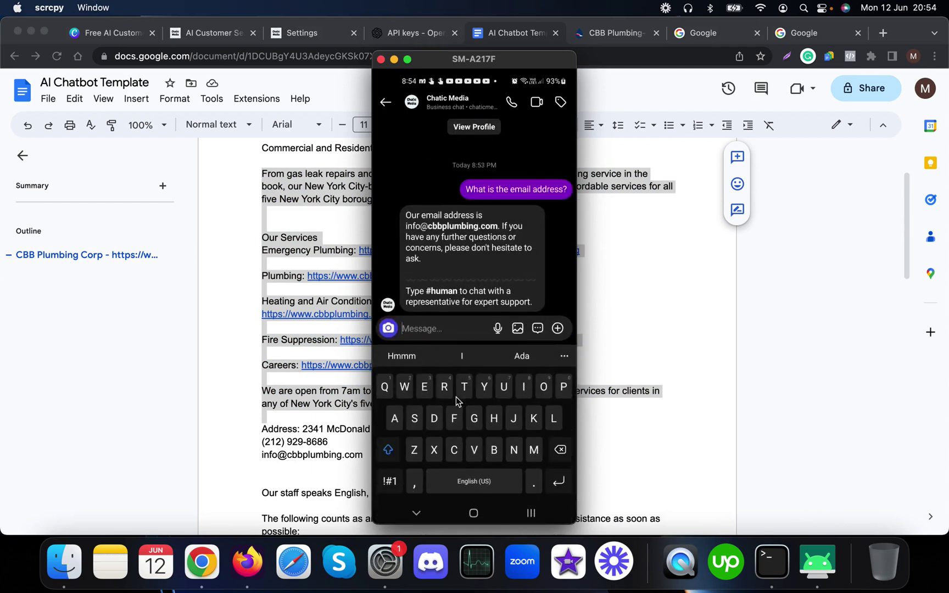
Ask the Instagram bot 'Do you service in New York?'.
{"action": "type", "text": "Dobyou"}
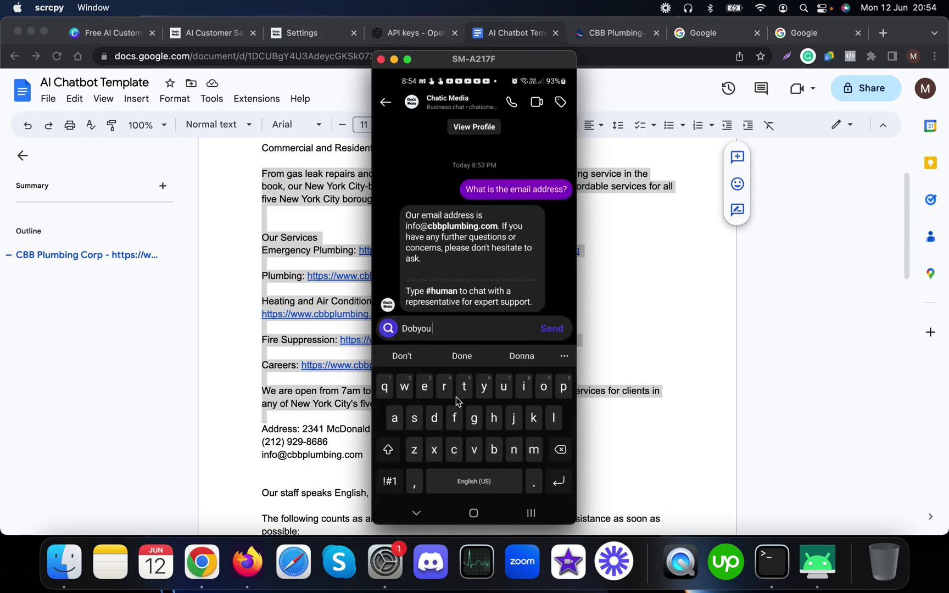
{"action": "key", "text": "BackSpace"}
{"action": "type", "text": "s"}
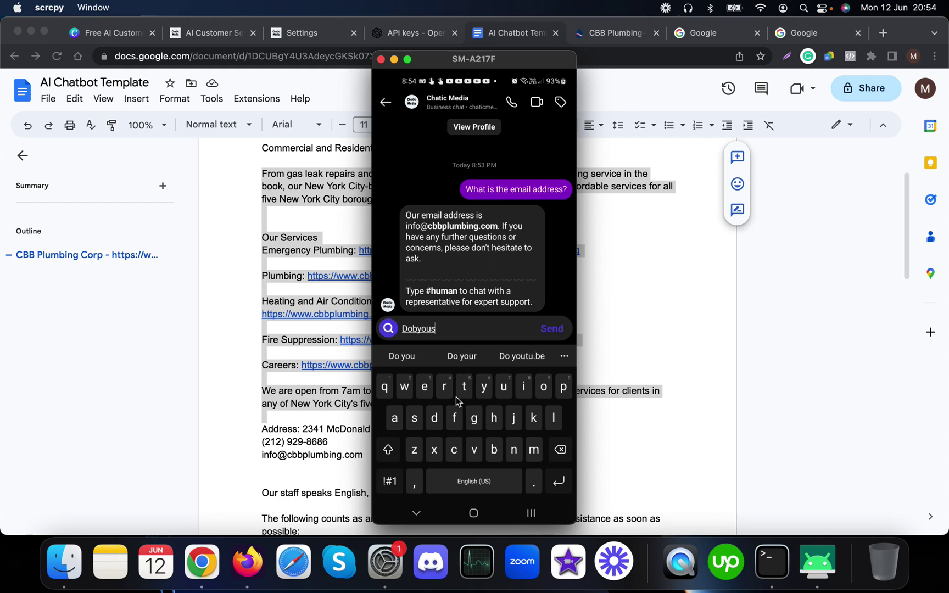
{"action": "type", "text": "wrvice"}
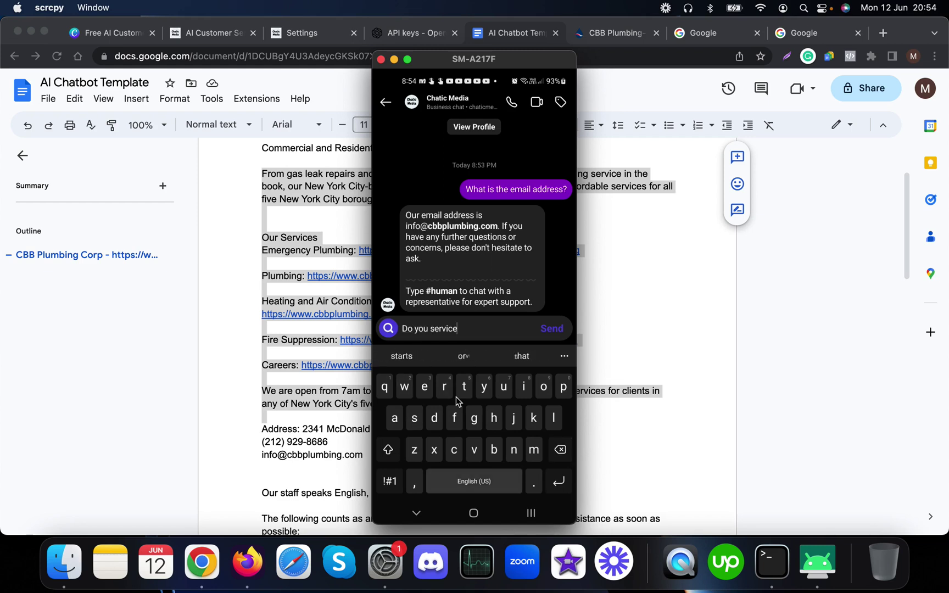
{"action": "type", "text": " in New"}
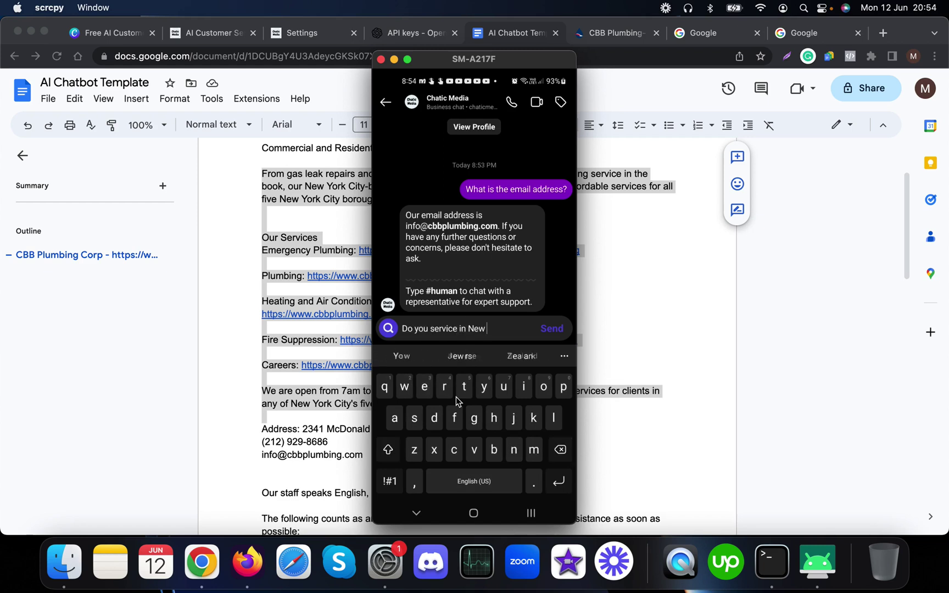
{"action": "type", "text": " York?"}
{"action": "key", "text": "Return"}
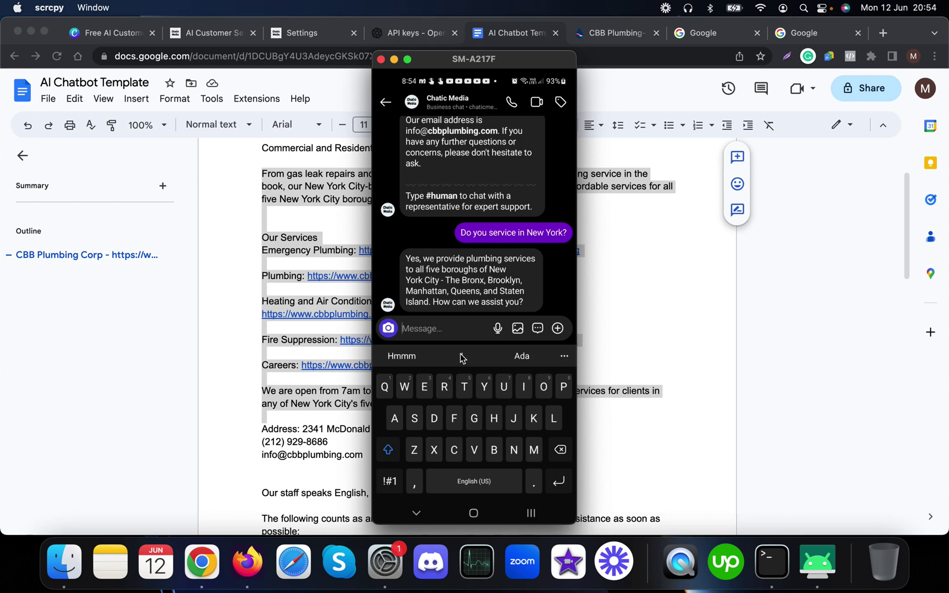
Send 'Human' to request a real person after the five-boroughs answer.
{"action": "type", "text": "Human"}
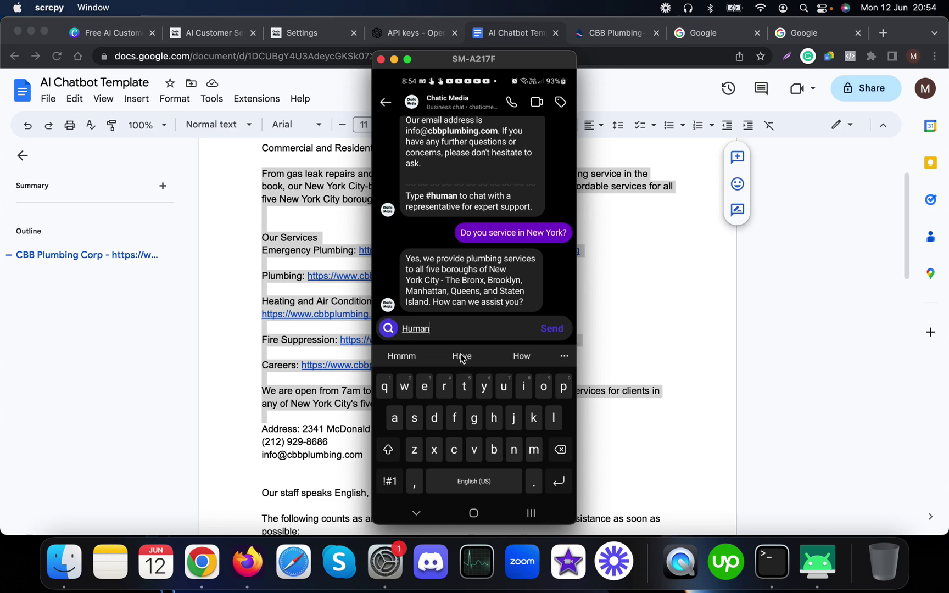
{"action": "key", "text": "Return"}
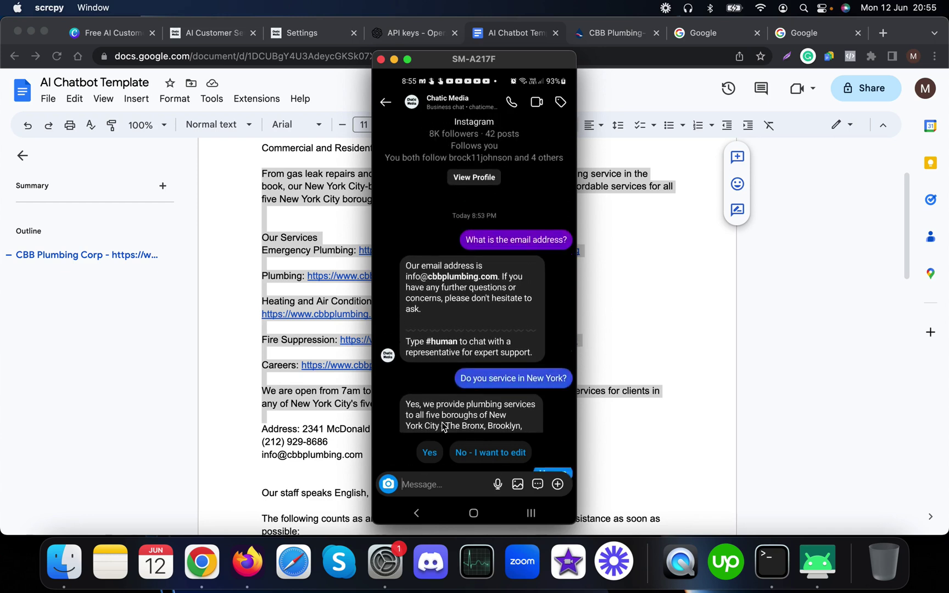
{"action": "key", "text": "super+s"}
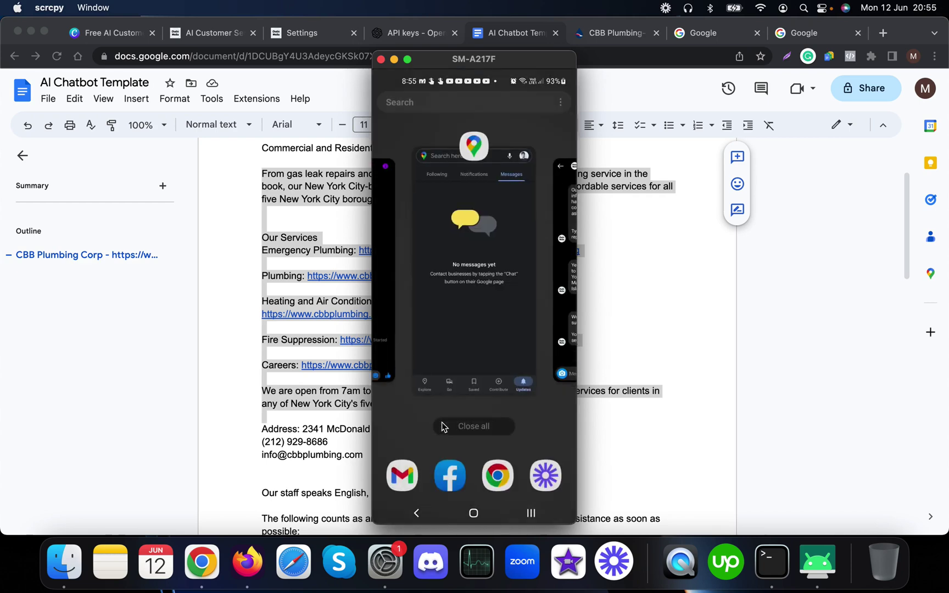
In the Messenger chat, ask the Chatic Media bot 'Opening hours'.
{"action": "key", "text": "super+s"}
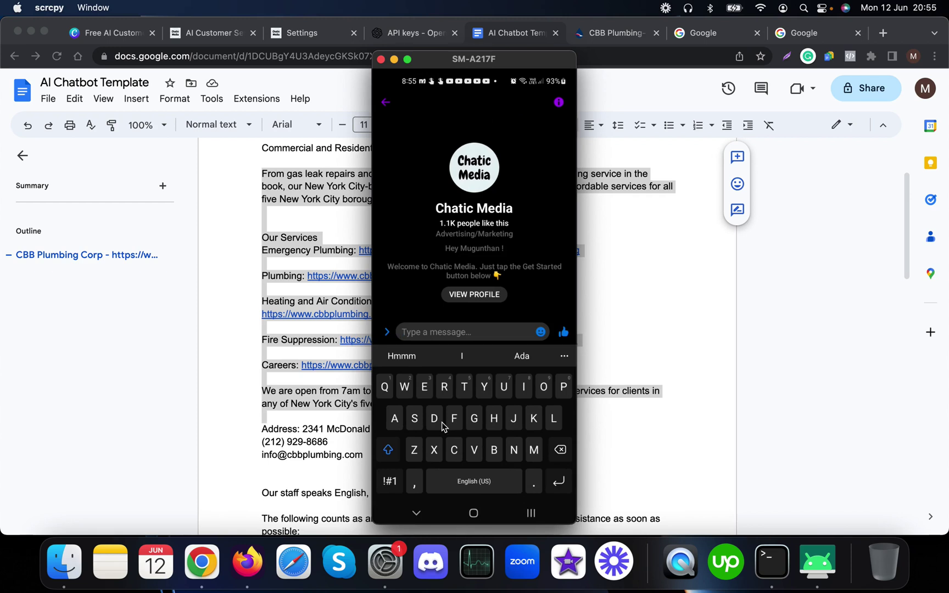
{"action": "type", "text": "Opening"}
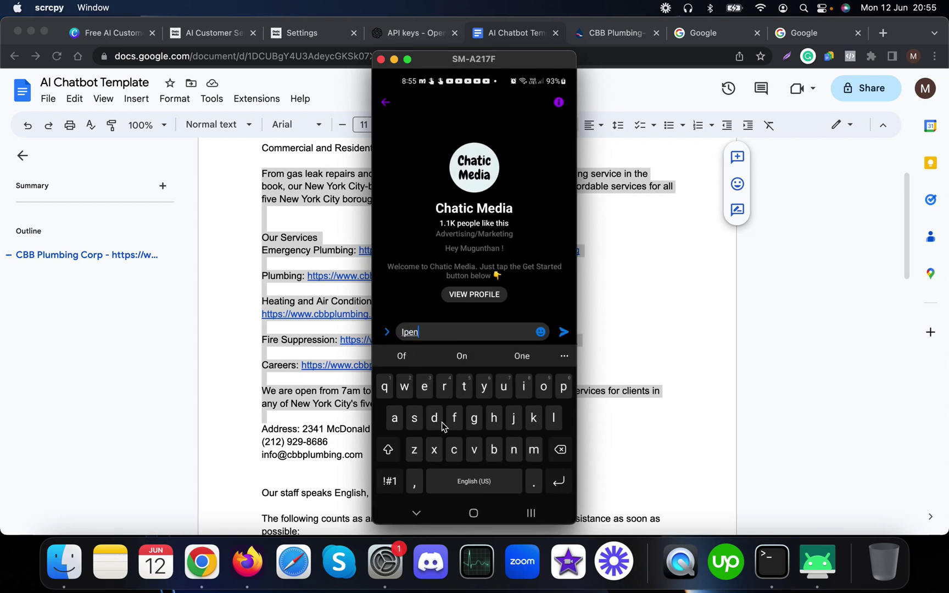
{"action": "type", "text": " hours"}
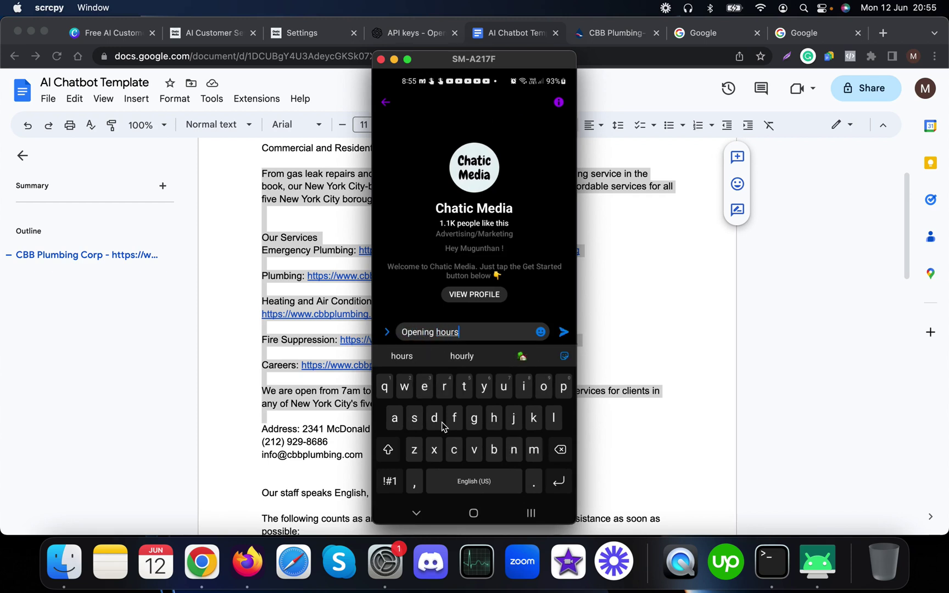
{"action": "key", "text": "Return"}
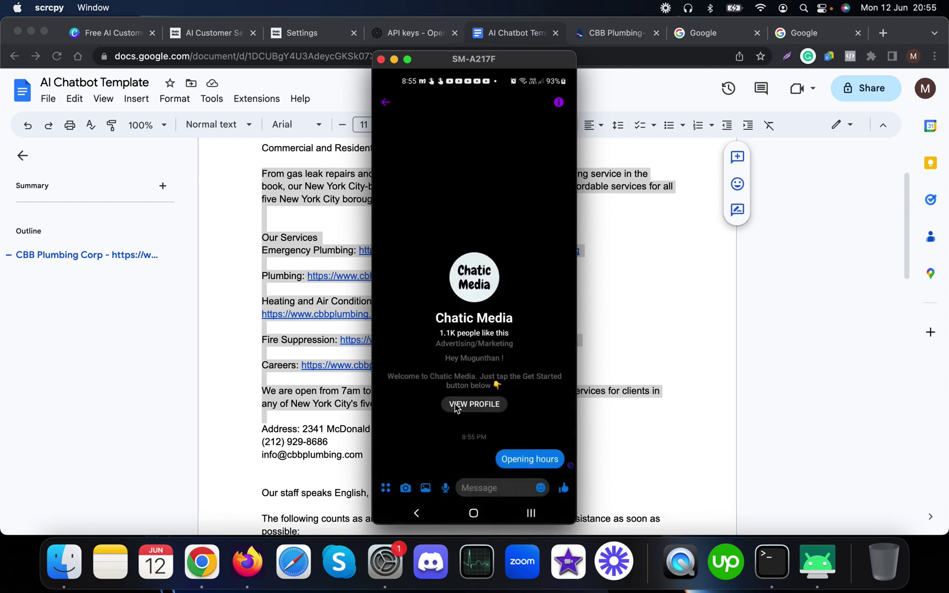
{"action": "left_click_drag", "start_coordinate": [449, 59], "coordinate": [664, 65]}
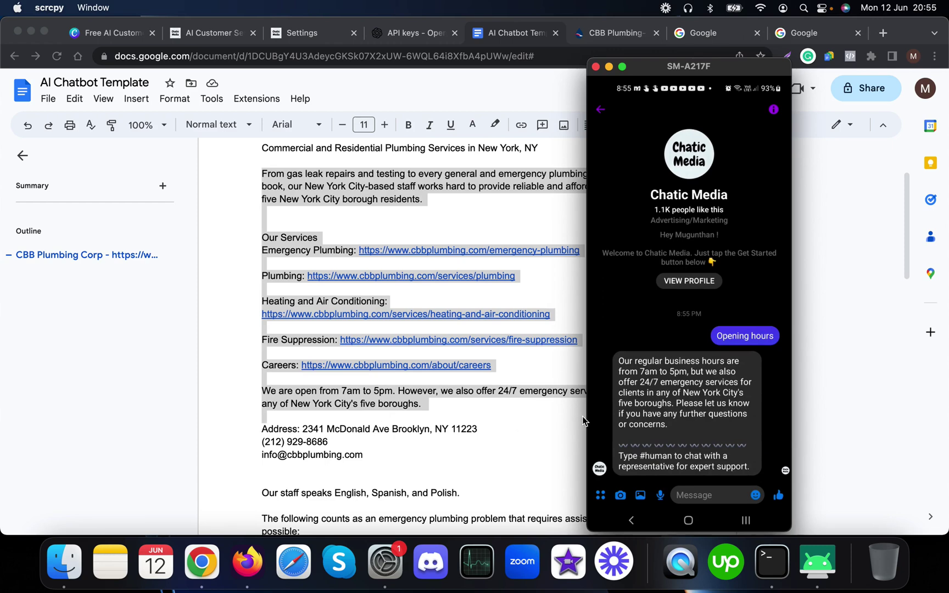
Ask about emergency plumbing and compare the bot's answer against the template Google Doc.
{"action": "type", "text": "Can you"}
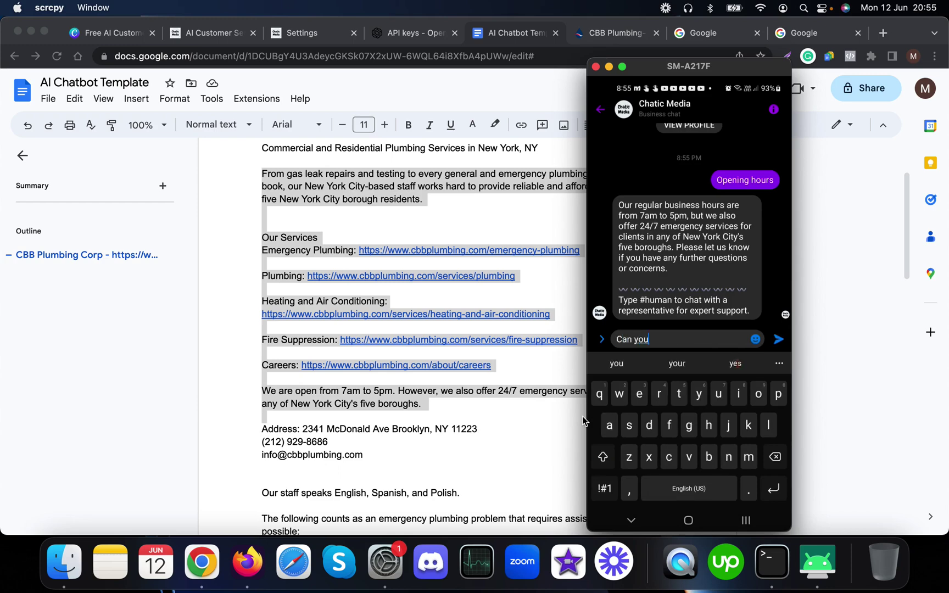
{"action": "type", "text": " send more ifnor"}
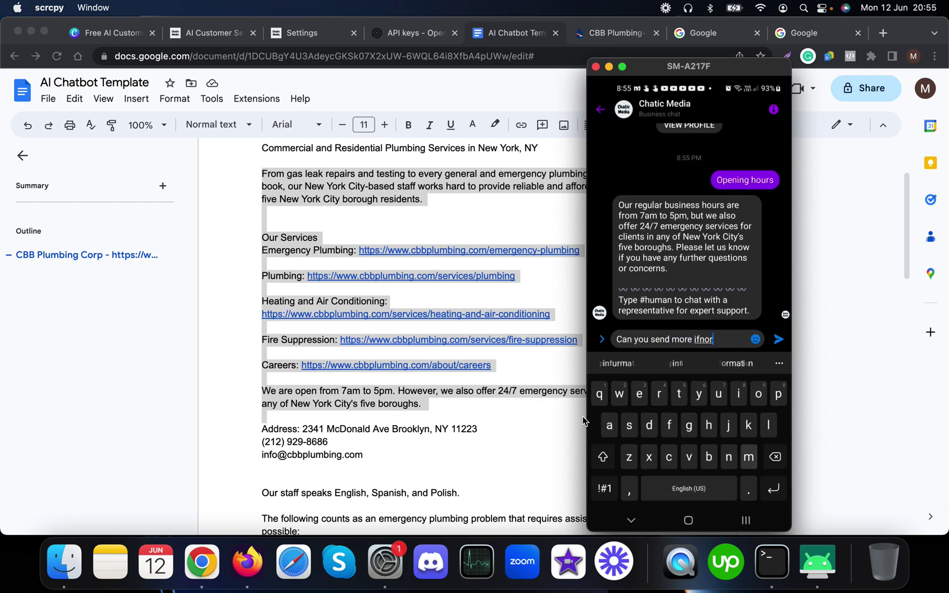
{"action": "type", "text": "m about eme"}
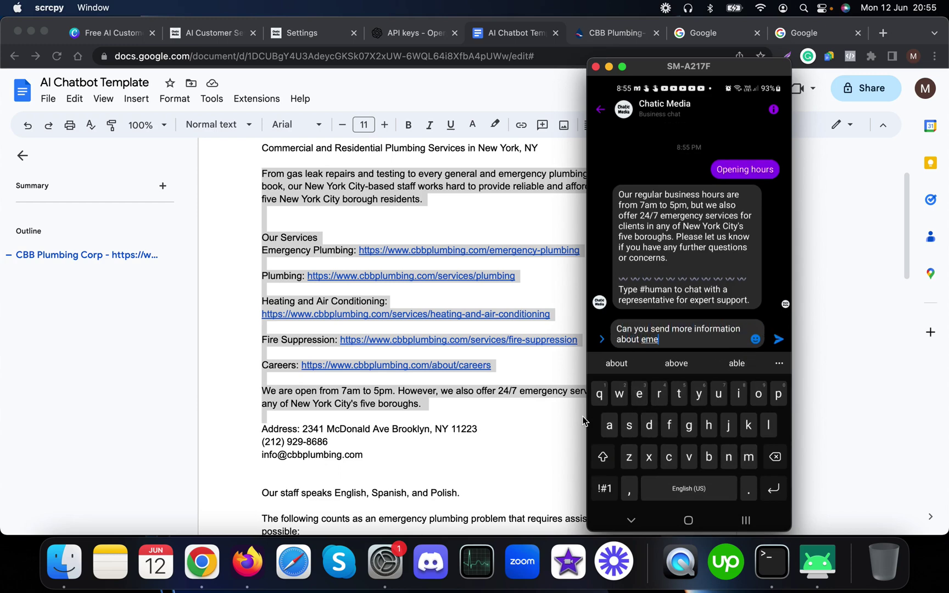
{"action": "type", "text": "rgency "}
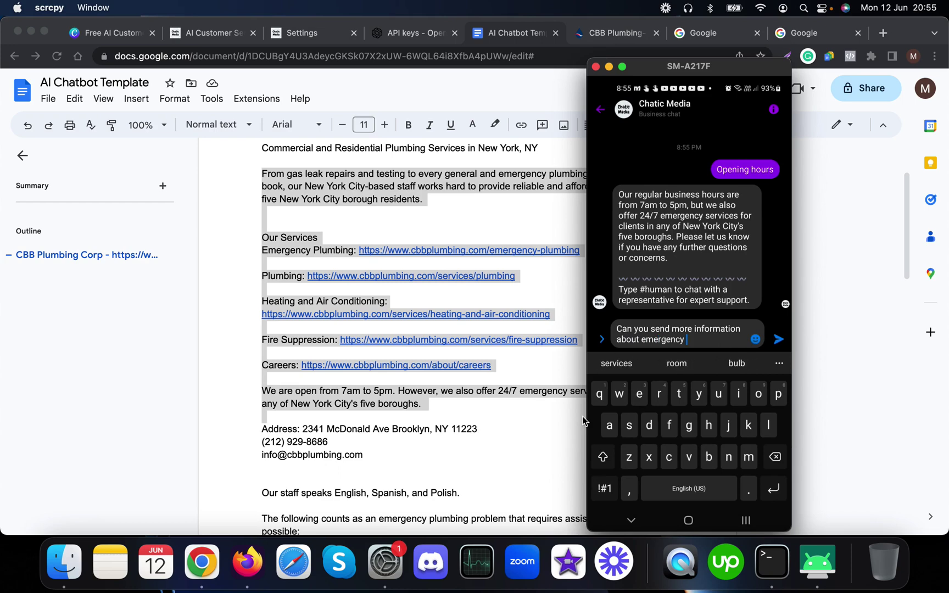
{"action": "type", "text": "plumbing "}
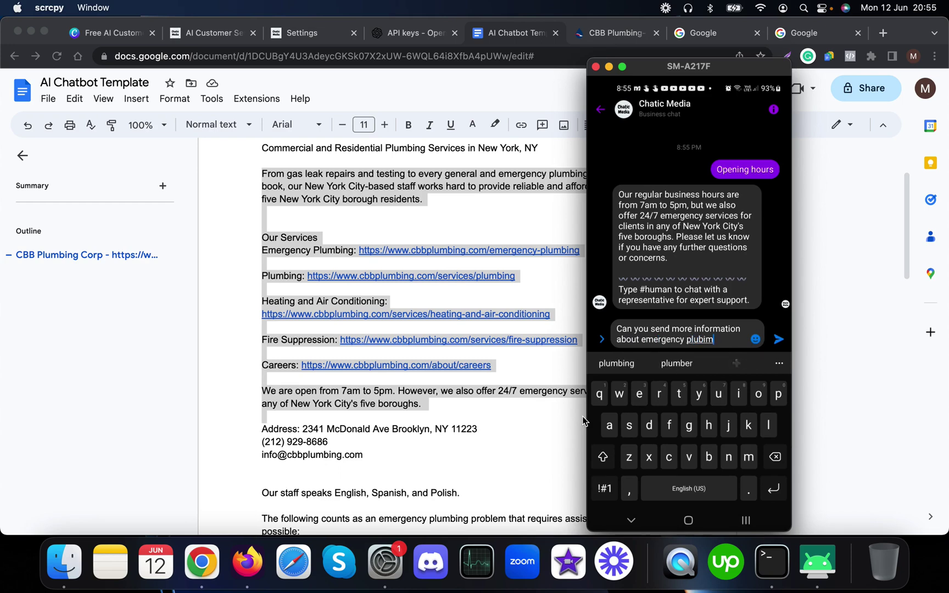
{"action": "type", "text": "?"}
{"action": "key", "text": "Return"}
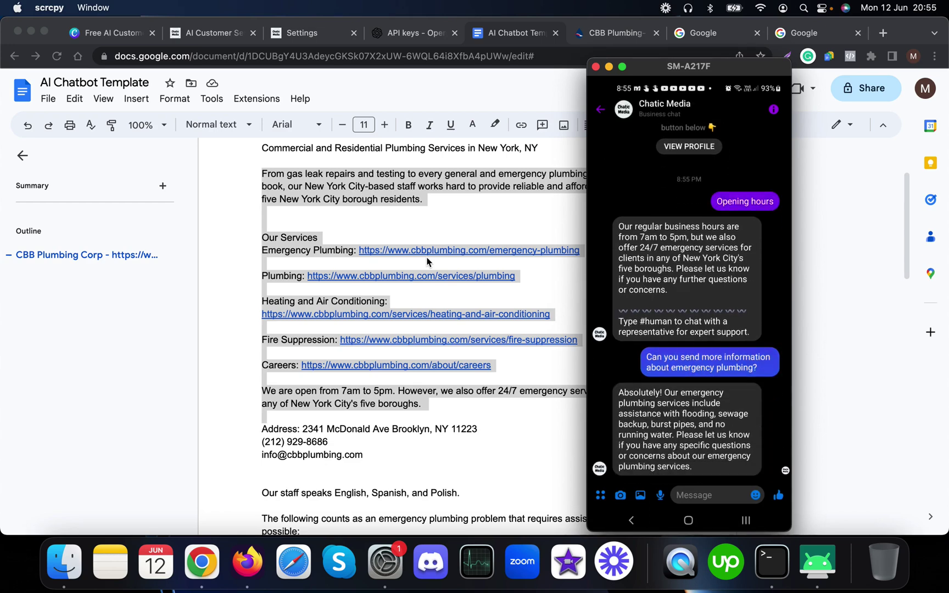
{"action": "scroll", "coordinate": [401, 379], "scroll_direction": "down", "scroll_amount": 5}
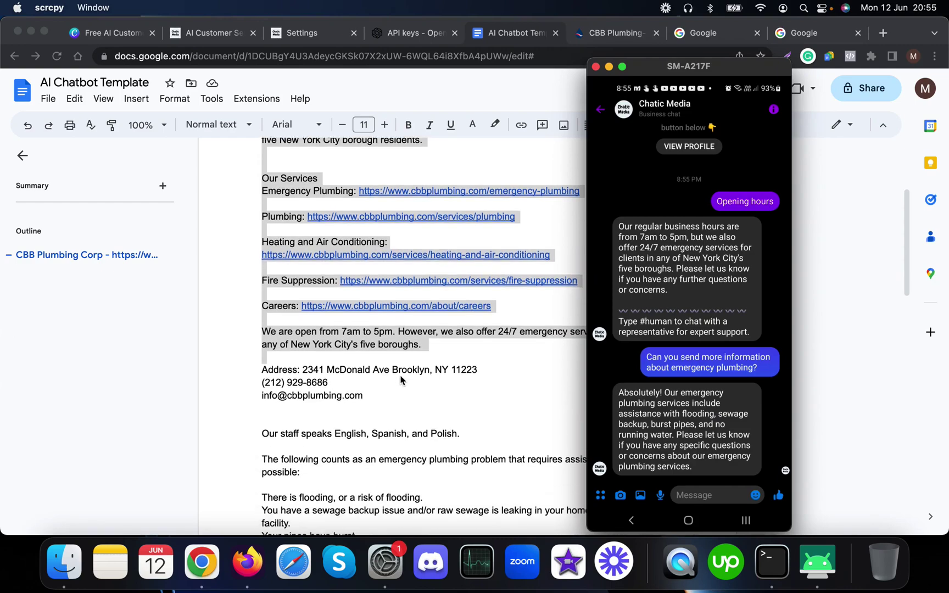
{"action": "scroll", "coordinate": [402, 379], "scroll_direction": "down", "scroll_amount": 12}
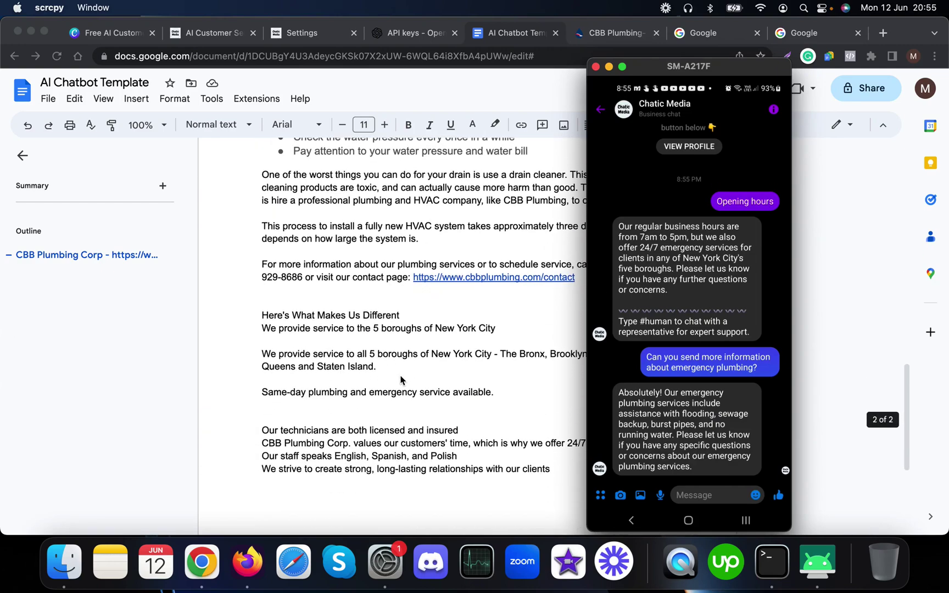
{"action": "scroll", "coordinate": [401, 379], "scroll_direction": "down", "scroll_amount": 4}
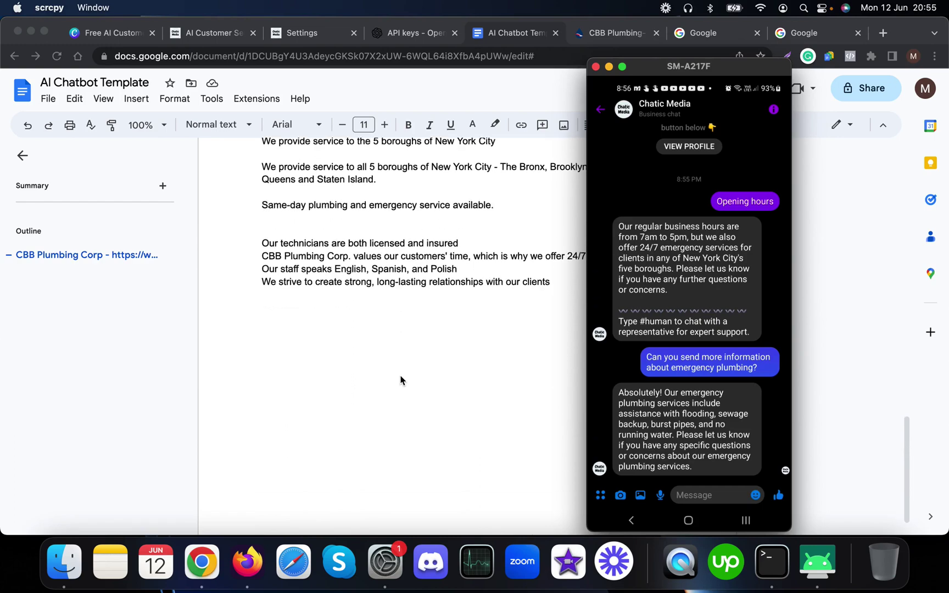
{"action": "scroll", "coordinate": [401, 379], "scroll_direction": "up", "scroll_amount": 20}
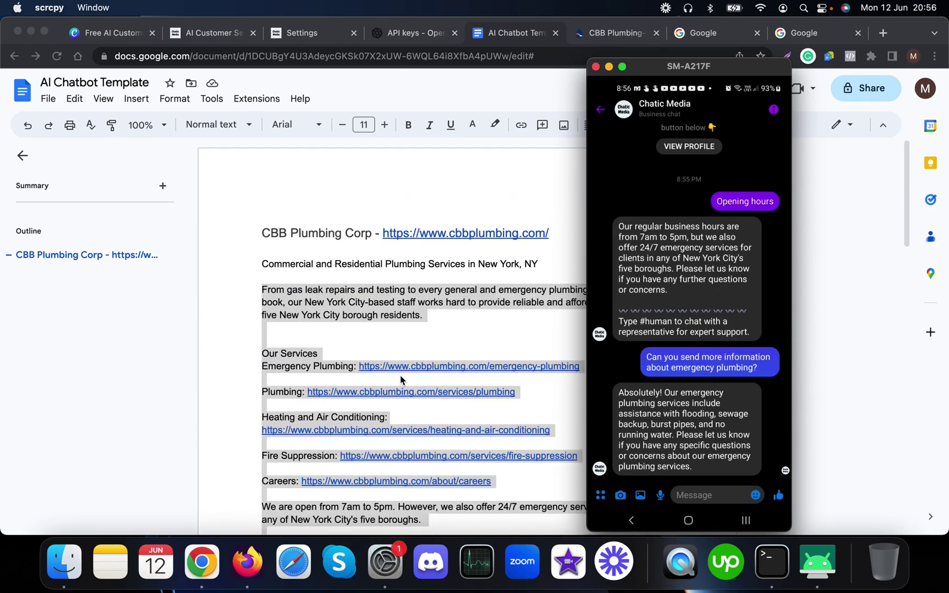
{"action": "key", "text": "super+s"}
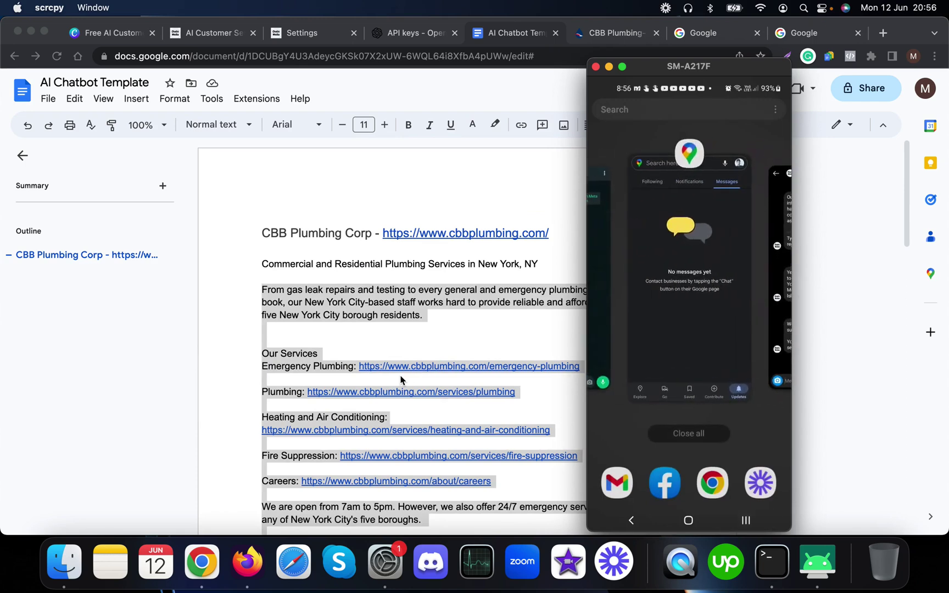
In the WhatsApp Demo chat, ask the bot 'What services do they provide?'.
{"action": "key", "text": "Left"}
{"action": "key", "text": "Right"}
{"action": "key", "text": "Left"}
{"action": "key", "text": "Return"}
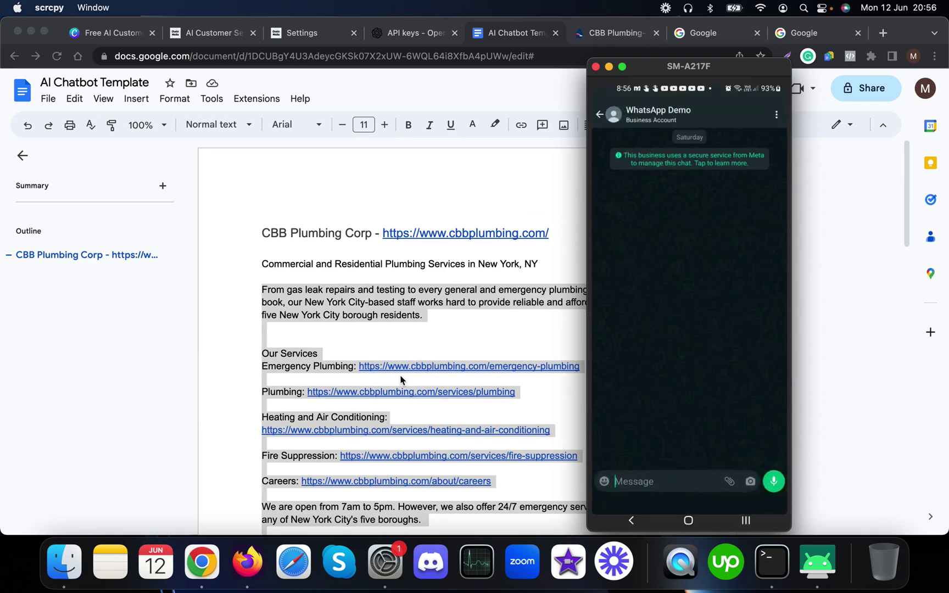
{"action": "type", "text": "Wh"}
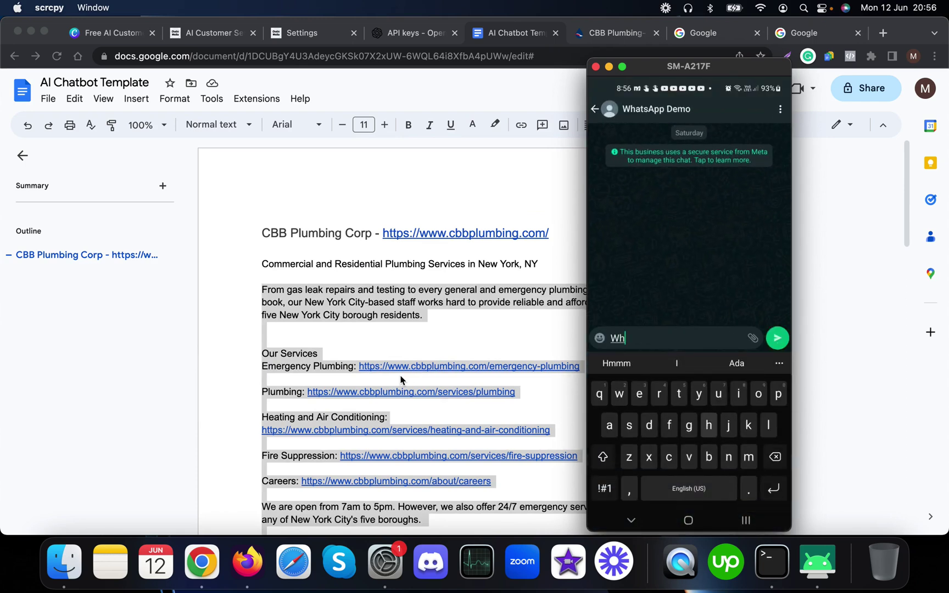
{"action": "type", "text": "at services do"}
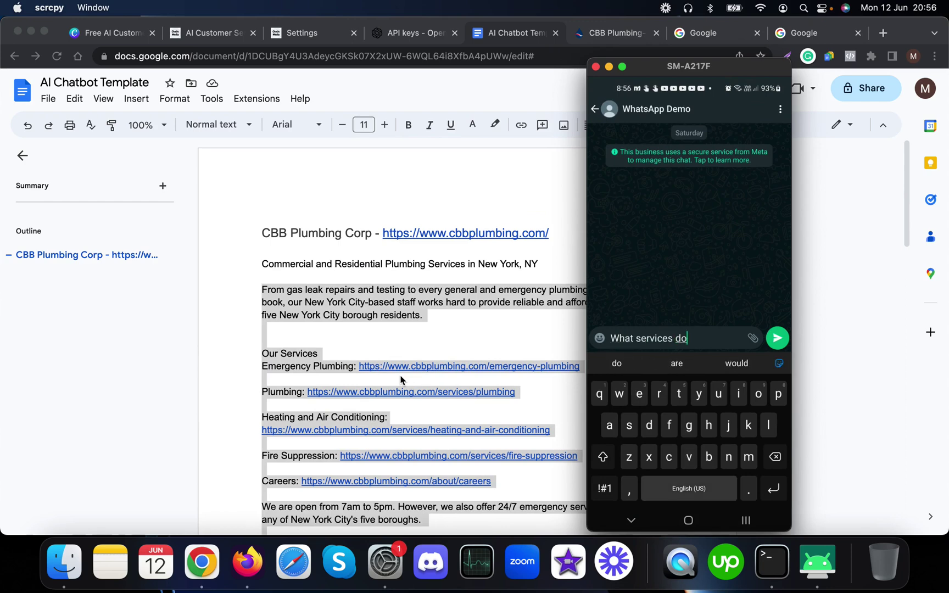
{"action": "type", "text": " they provide?"}
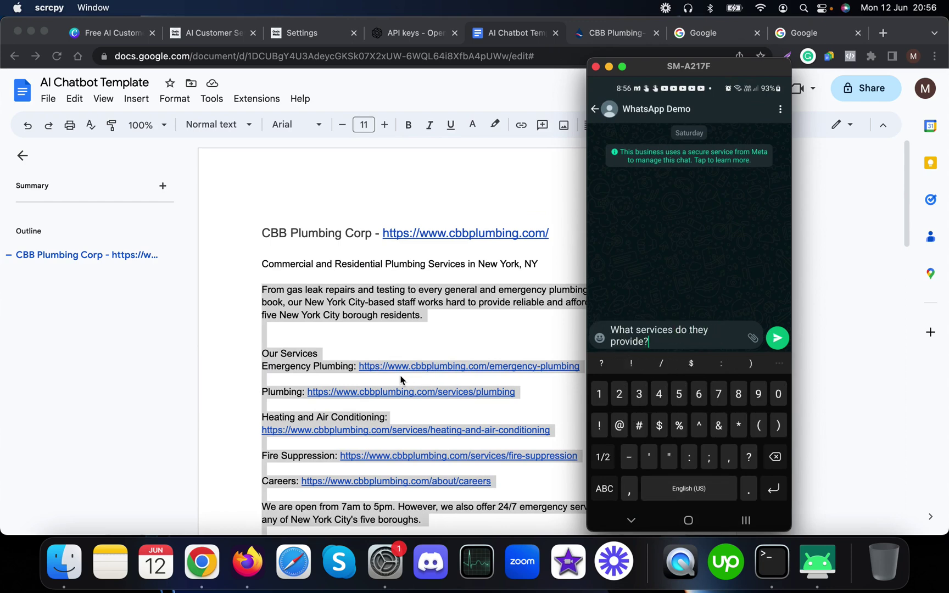
{"action": "key", "text": "Return"}
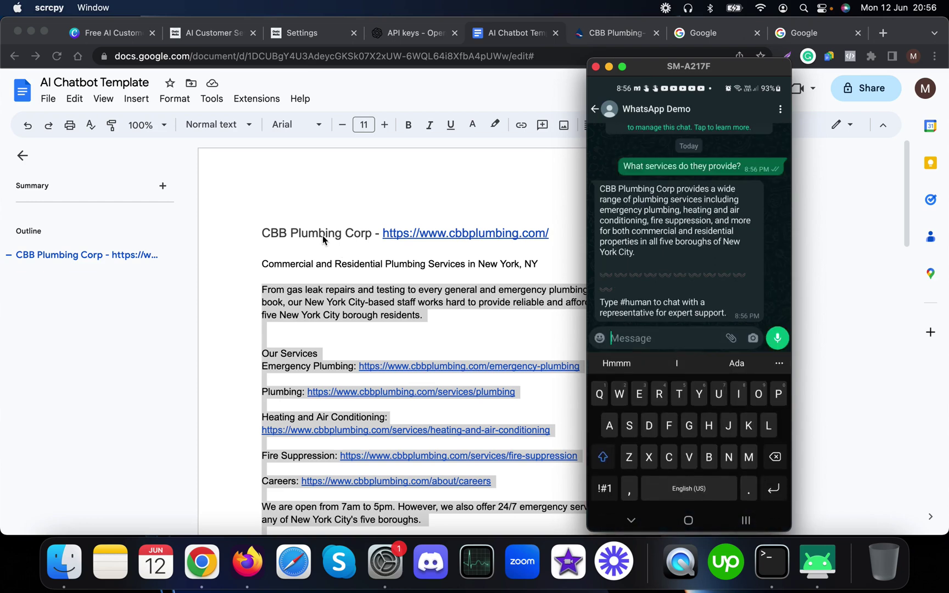
Ask 'Who is the best lawyer in New York?' and 'Are you serving in London?'.
{"action": "type", "text": "Who is the bes"}
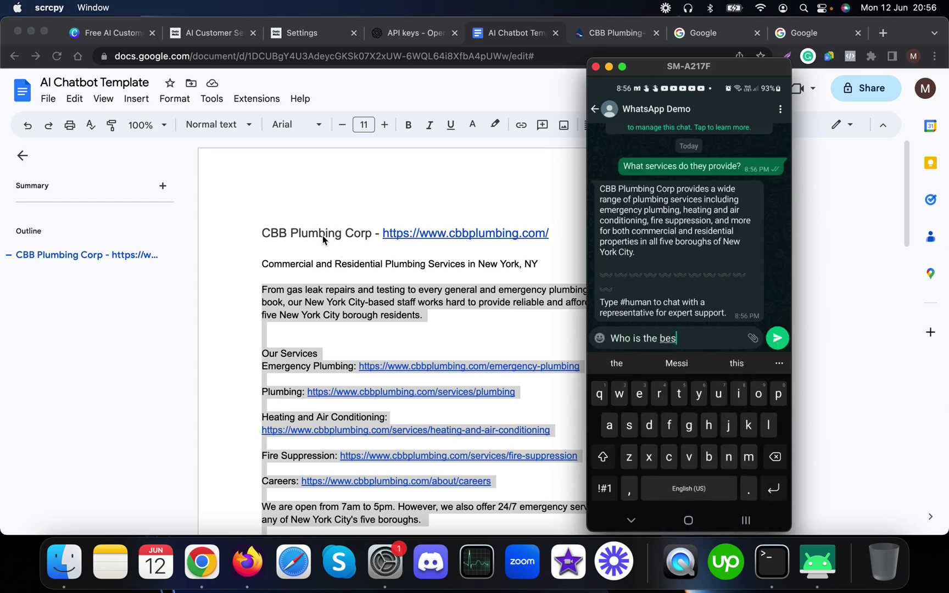
{"action": "type", "text": "t lawyer in"}
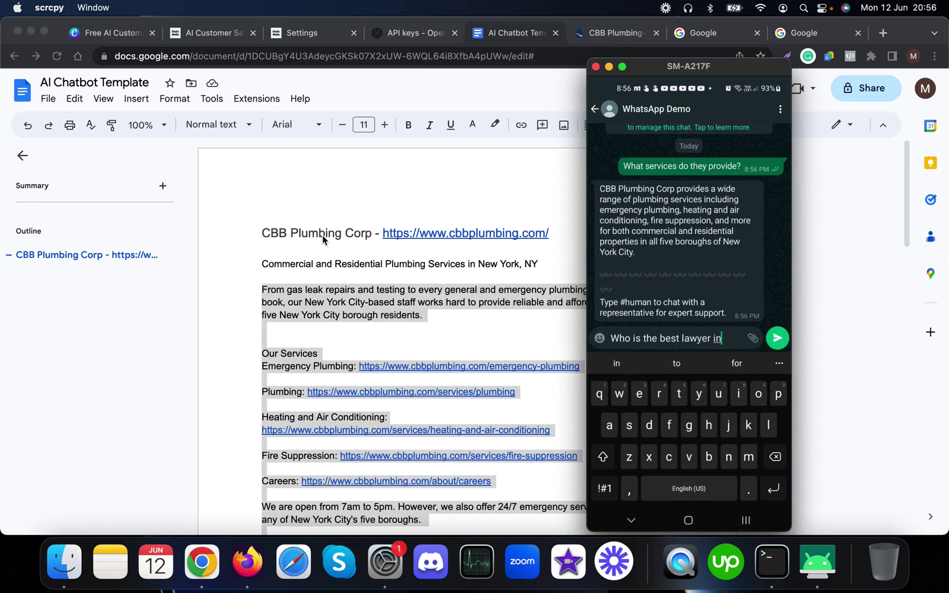
{"action": "type", "text": " New York?"}
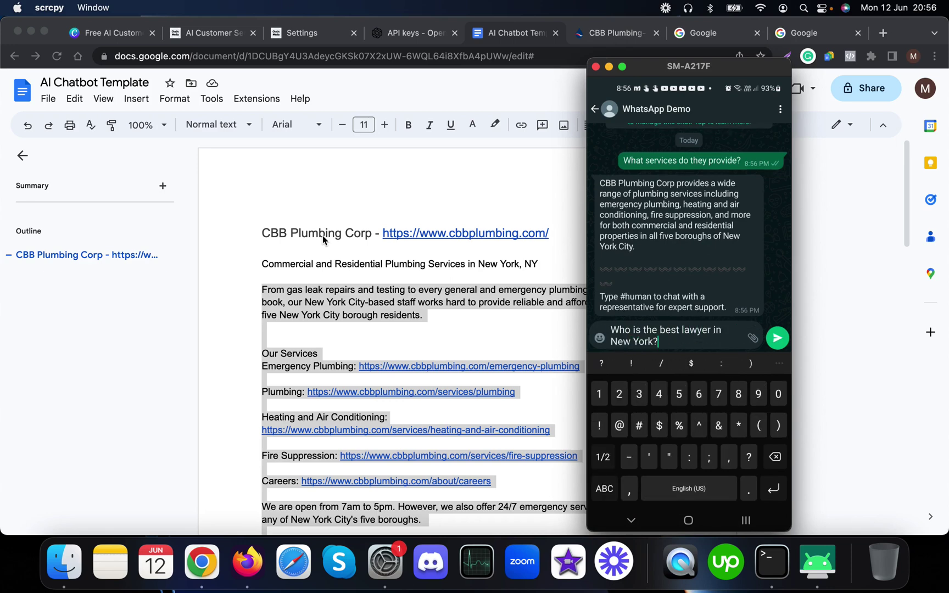
{"action": "key", "text": "Return"}
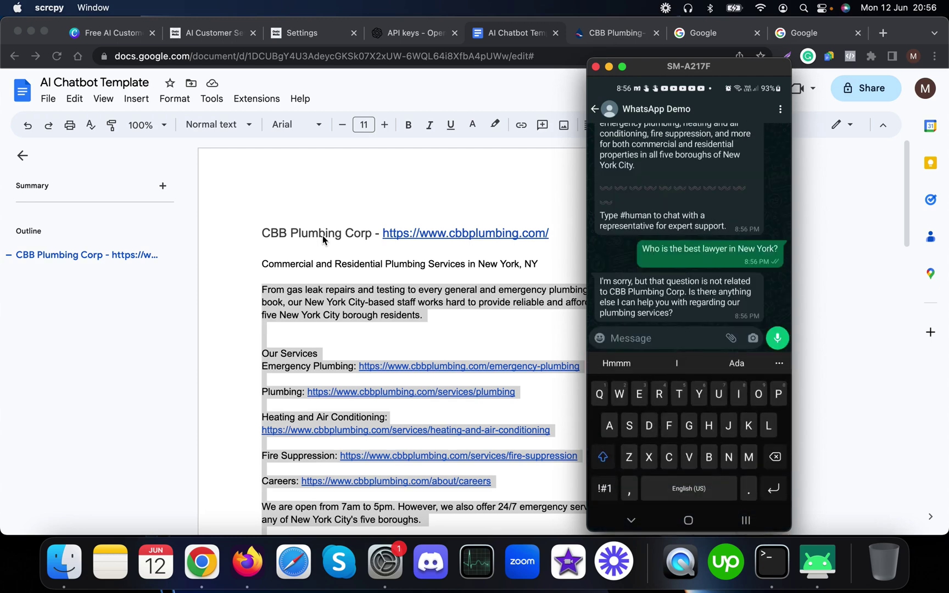
{"action": "type", "text": "Are yo"}
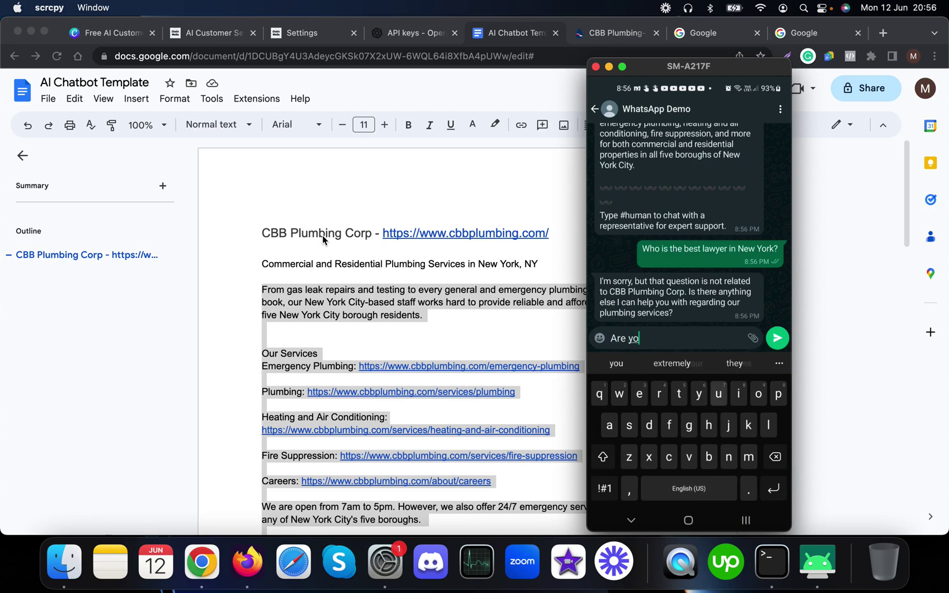
{"action": "type", "text": "u serving in"}
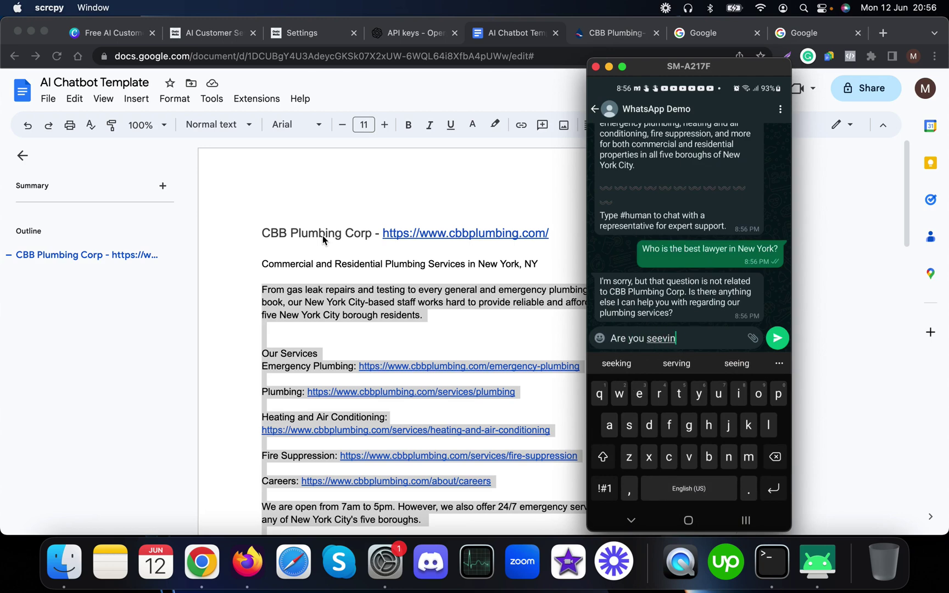
{"action": "type", "text": " London?"}
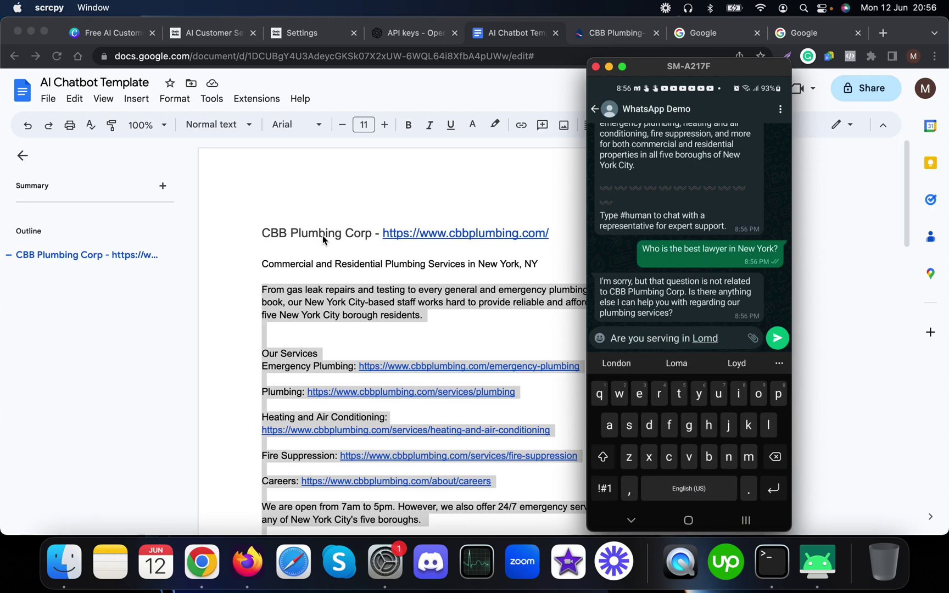
{"action": "key", "text": "Return"}
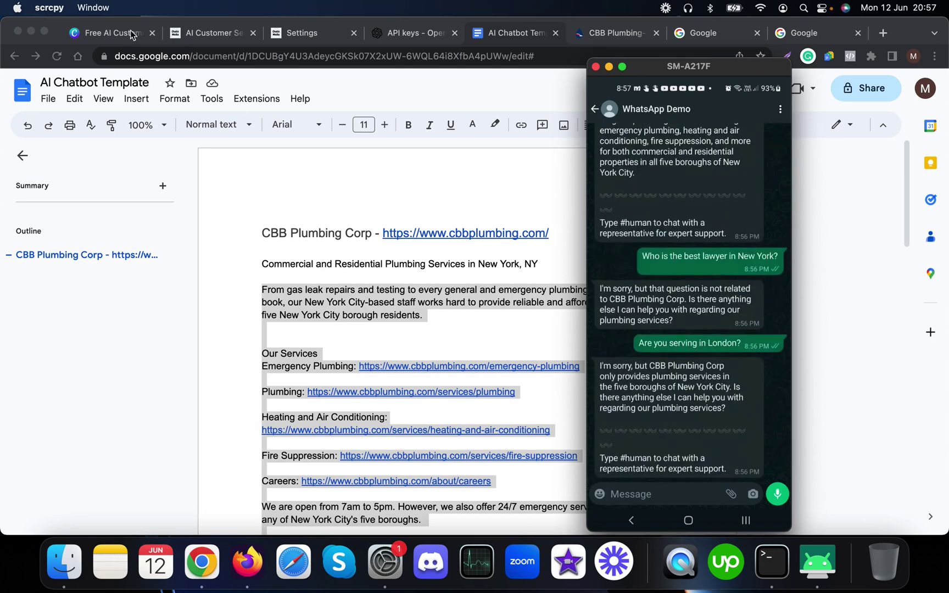
{"action": "left_click", "coordinate": [200, 39]}
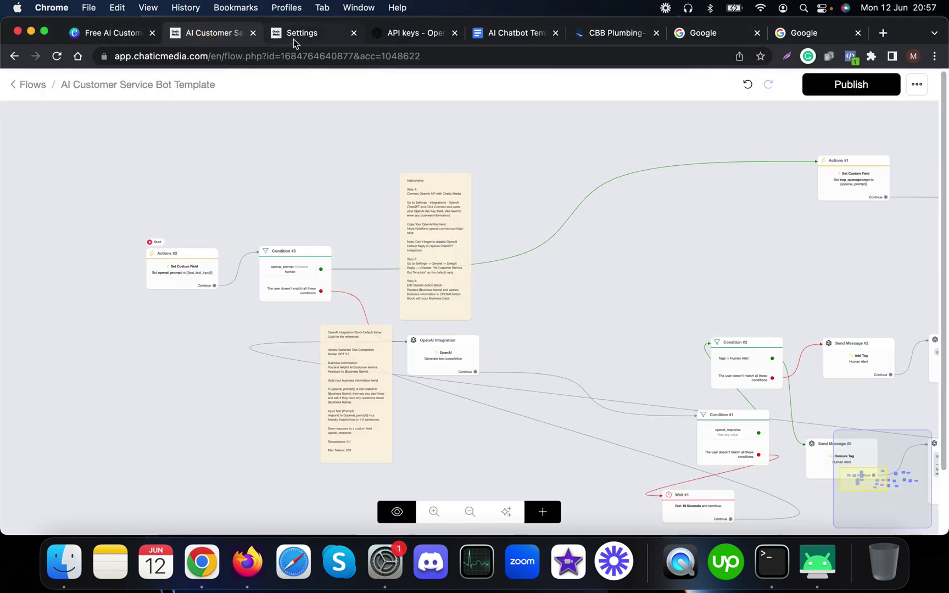
From the Analytics dashboard, open Business Message settings and show the Bot Link QR code and test link.
{"action": "left_click", "coordinate": [294, 36]}
{"action": "left_click", "coordinate": [73, 130]}
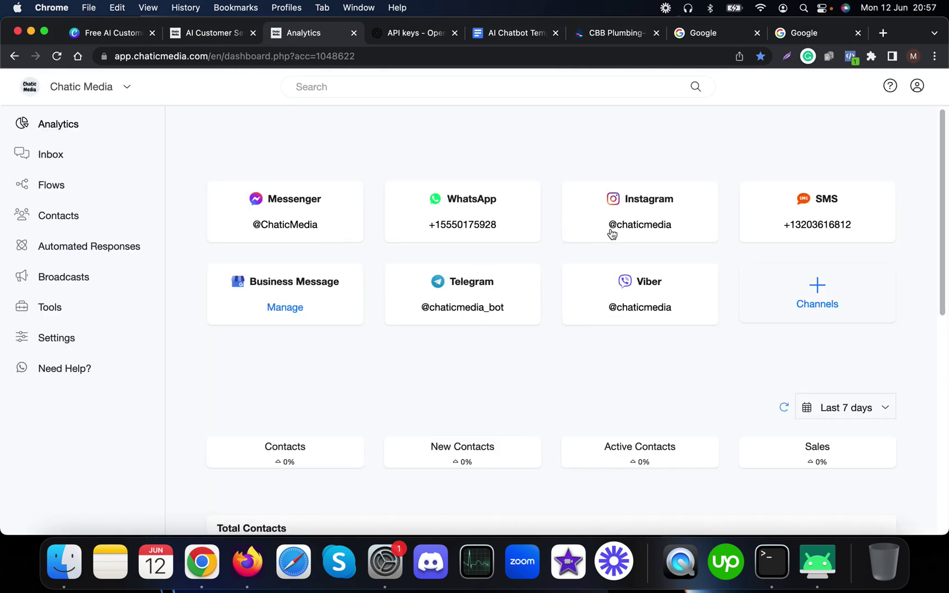
{"action": "left_click", "coordinate": [295, 309]}
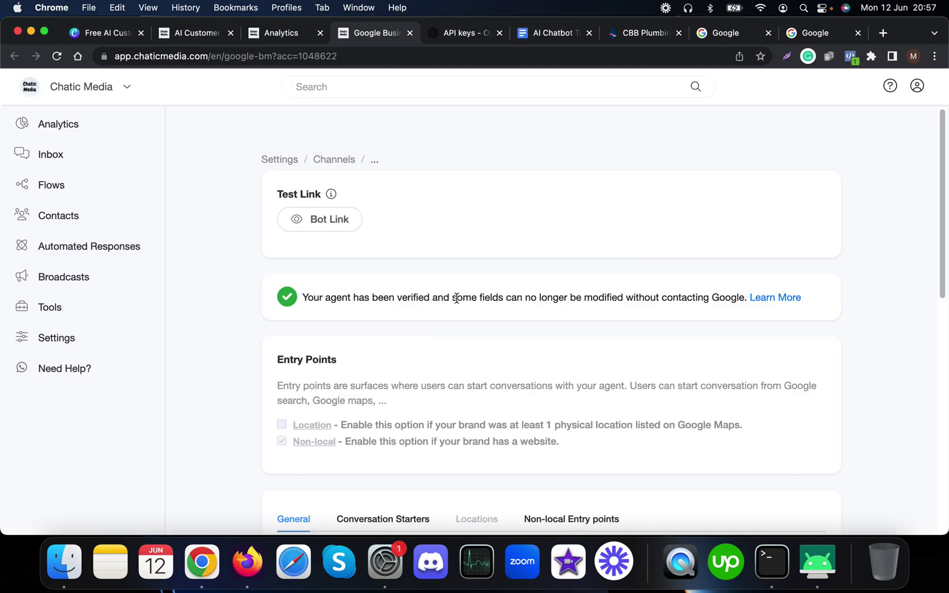
{"action": "left_click", "coordinate": [327, 221]}
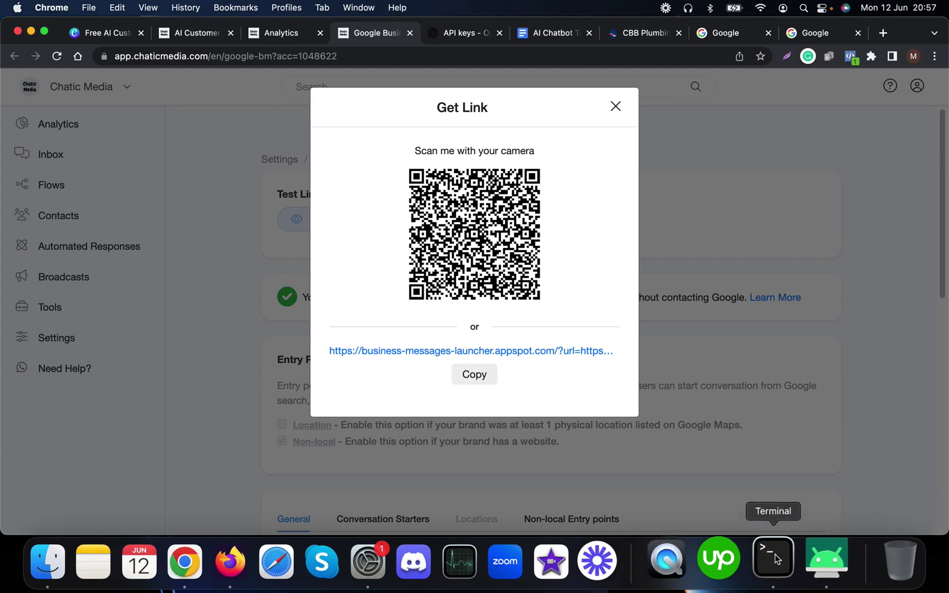
Send 'What is their phone number ?' in the mirrored Business Messages chat.
{"action": "left_click", "coordinate": [819, 560]}
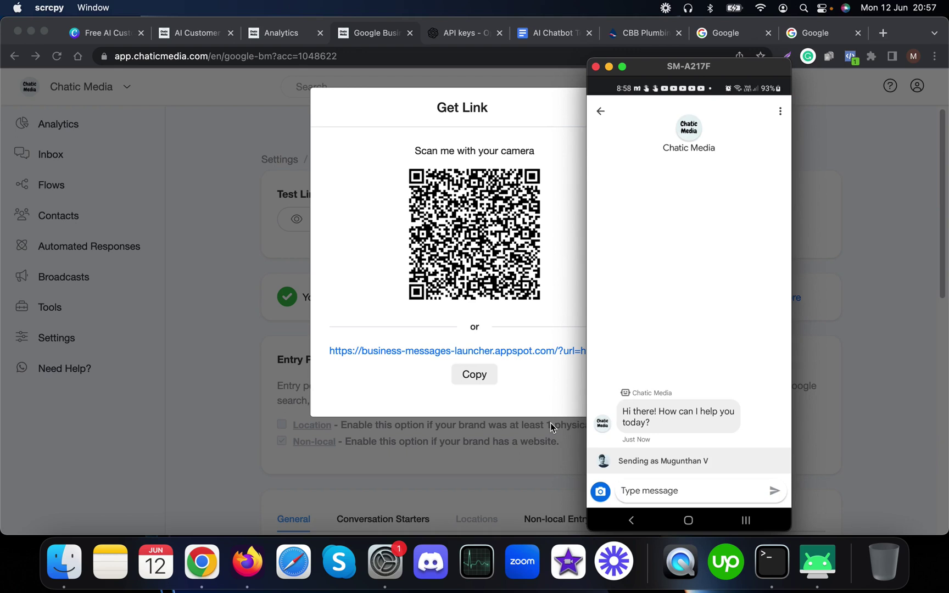
{"action": "type", "text": "What is "}
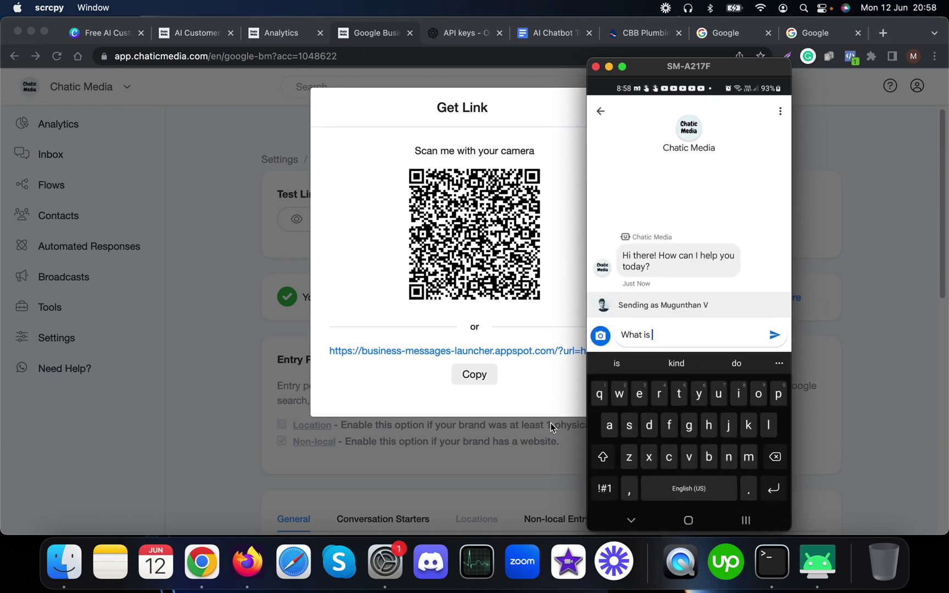
{"action": "type", "text": "their phone num"}
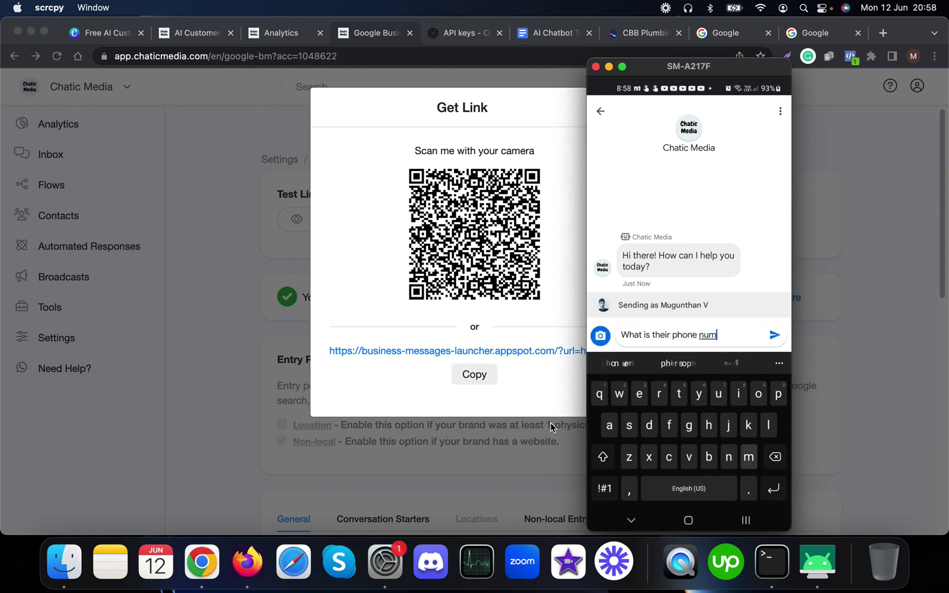
{"action": "type", "text": "ber ?"}
{"action": "key", "text": "Return"}
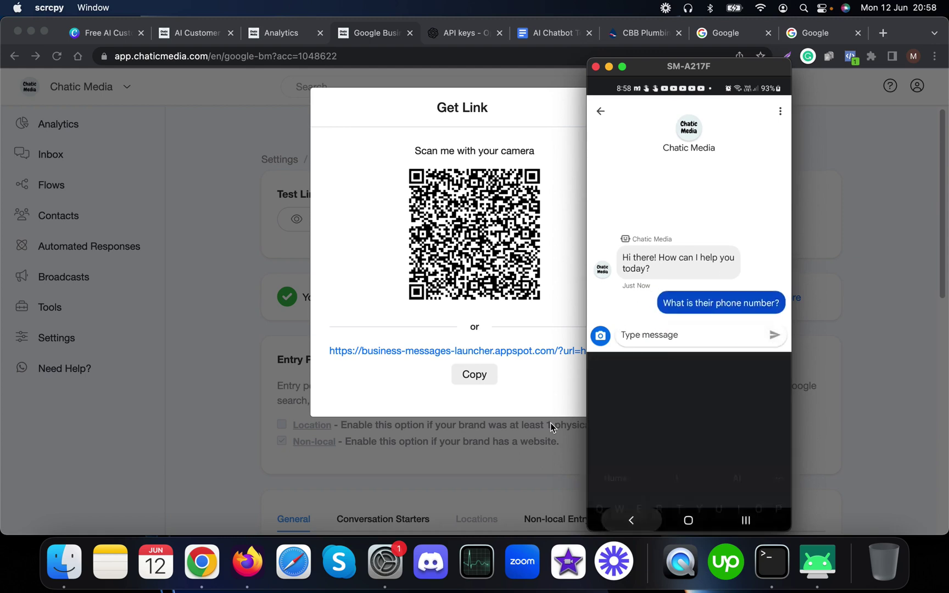
{"action": "left_click", "coordinate": [549, 34]}
Find and select the company phone number in the Google Doc to verify the bot's reply.
{"action": "left_click", "coordinate": [818, 560]}
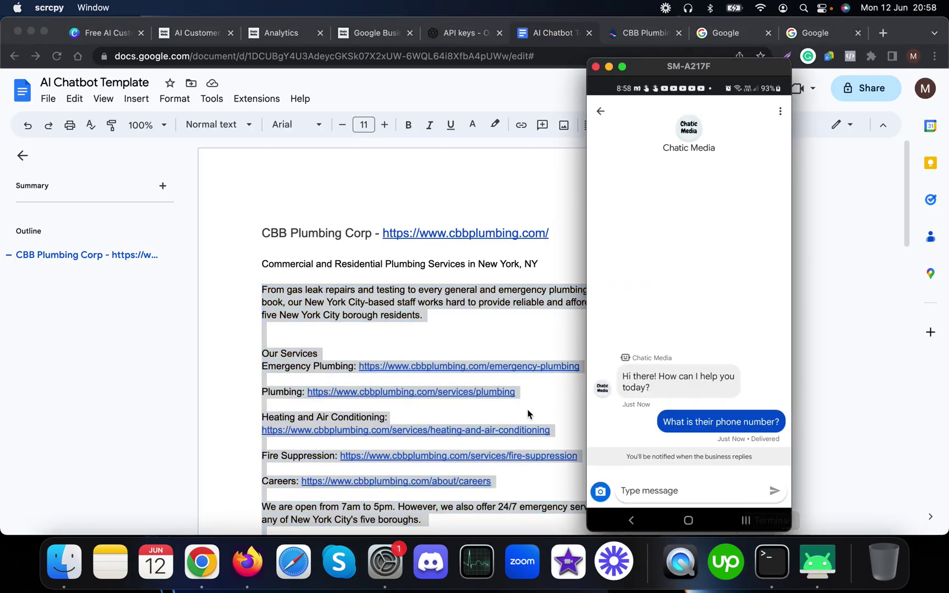
{"action": "scroll", "coordinate": [486, 419], "scroll_direction": "down", "scroll_amount": 3}
{"action": "scroll", "coordinate": [486, 419], "scroll_direction": "down", "scroll_amount": 2}
{"action": "key", "text": "super+Tab"}
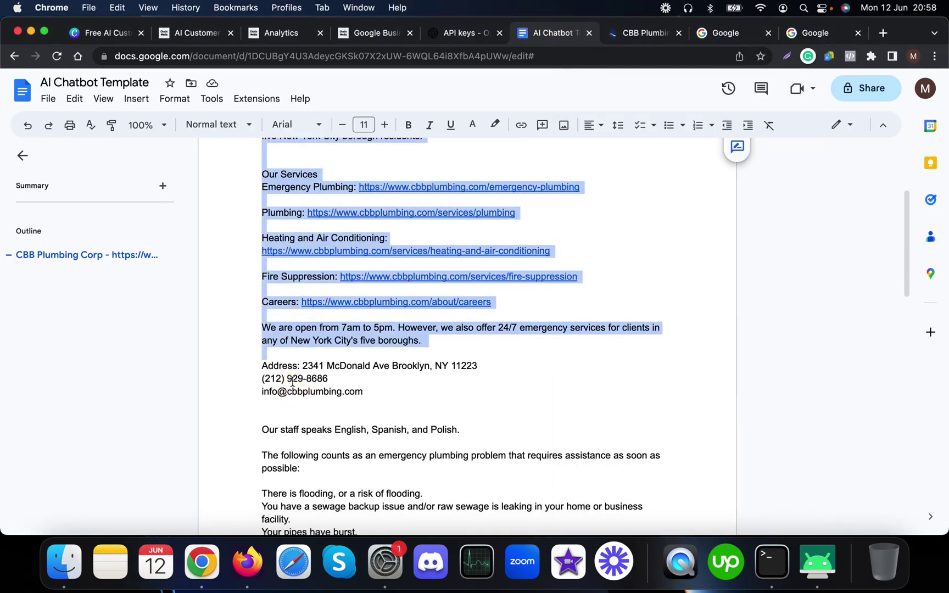
{"action": "triple_click", "coordinate": [293, 379]}
Send 'human' to escalate the chat, then view the conversation in the Chatic Media inbox.
{"action": "left_click", "coordinate": [818, 560]}
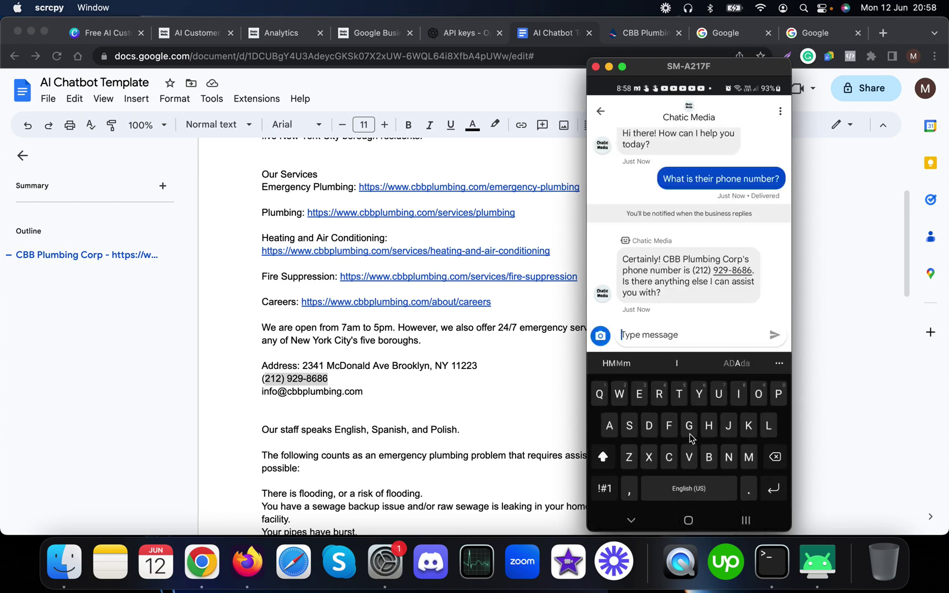
{"action": "type", "text": "human"}
{"action": "key", "text": "Return"}
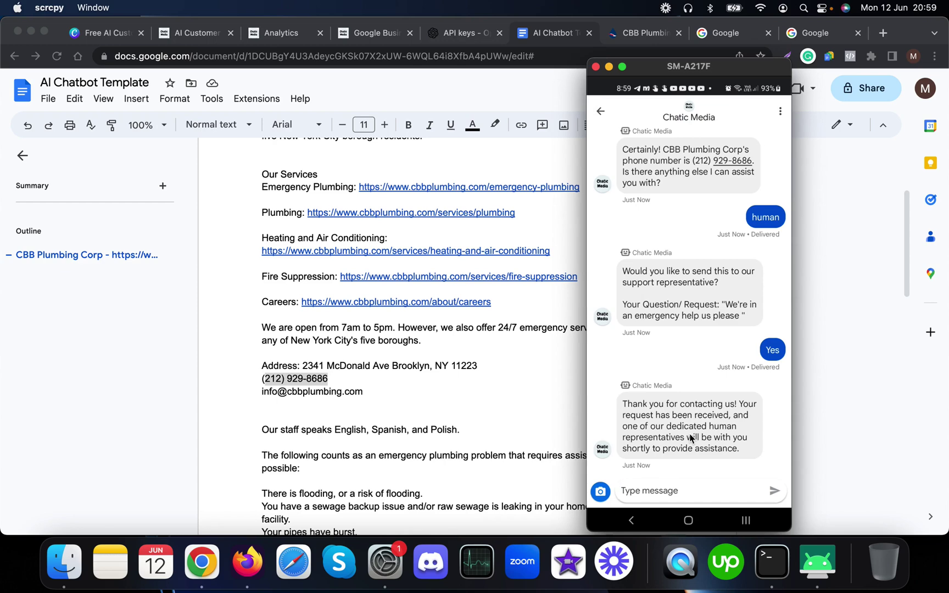
{"action": "key", "text": "super+n"}
{"action": "key", "text": "super+Tab"}
{"action": "key", "text": "super+3"}
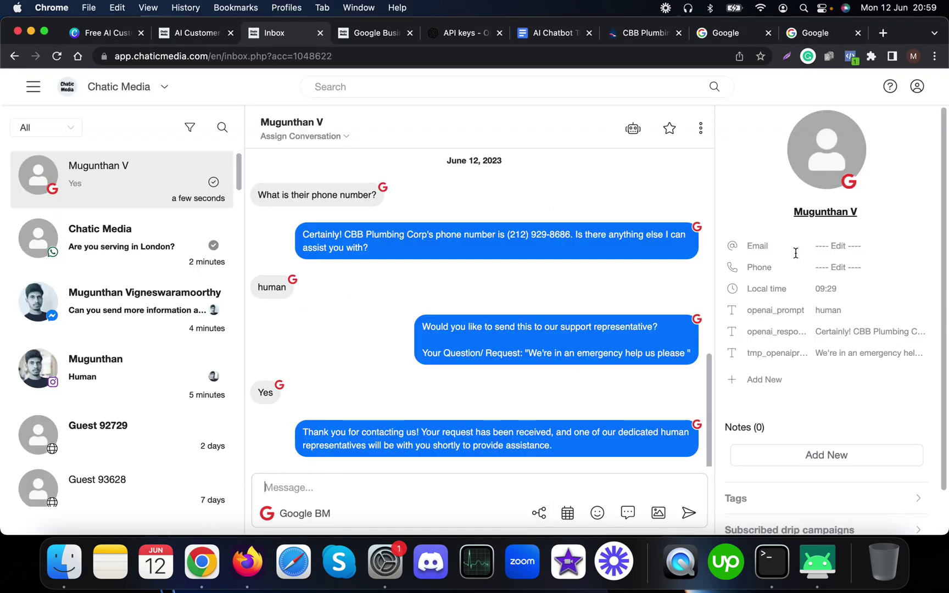
{"action": "scroll", "coordinate": [187, 358], "scroll_direction": "down", "scroll_amount": 3}
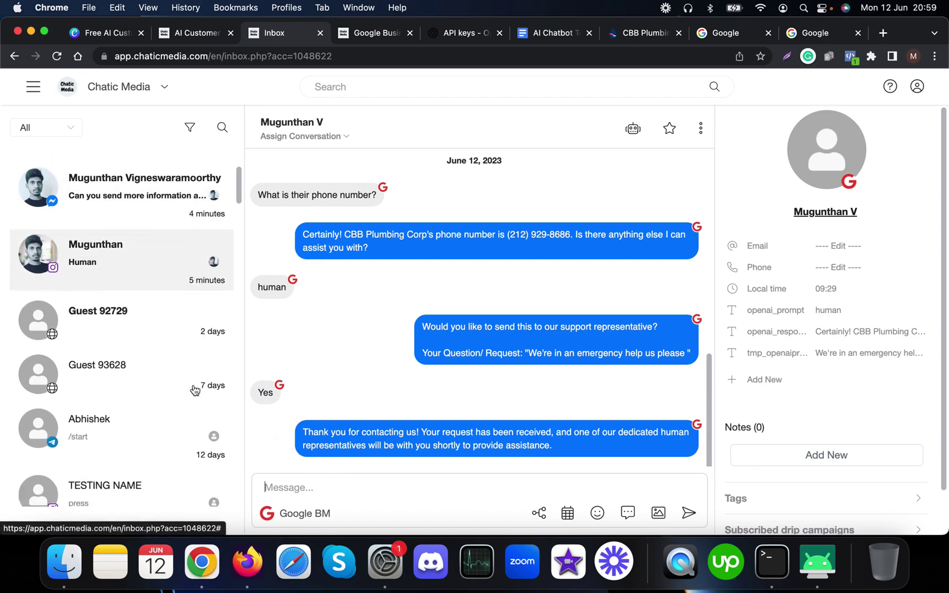
{"action": "scroll", "coordinate": [193, 391], "scroll_direction": "up", "scroll_amount": 3}
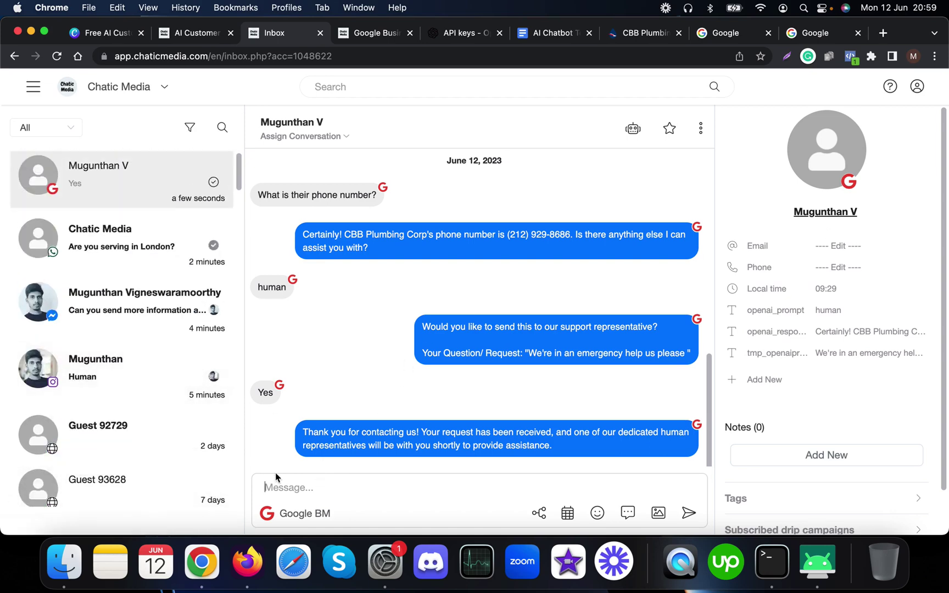